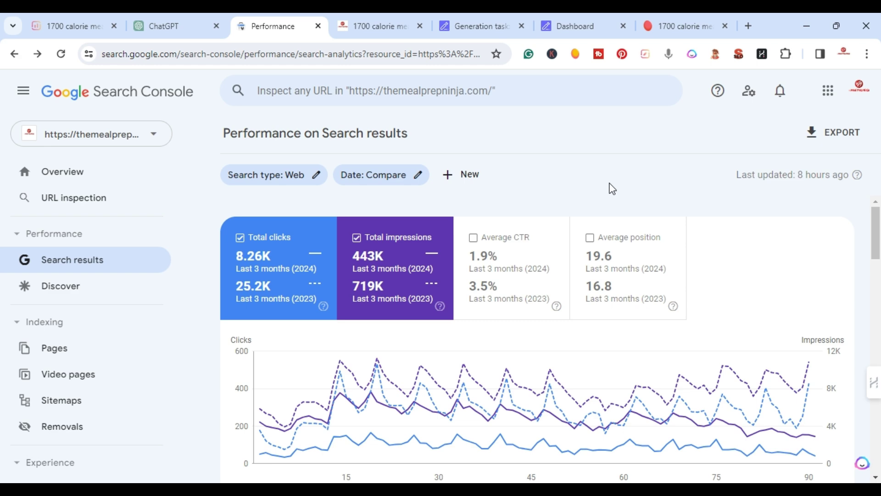
- Scroll to the Pages table showing the guide's clicks dropping from 3,638 to 1,286
scroll(713, 290, "down", 3)
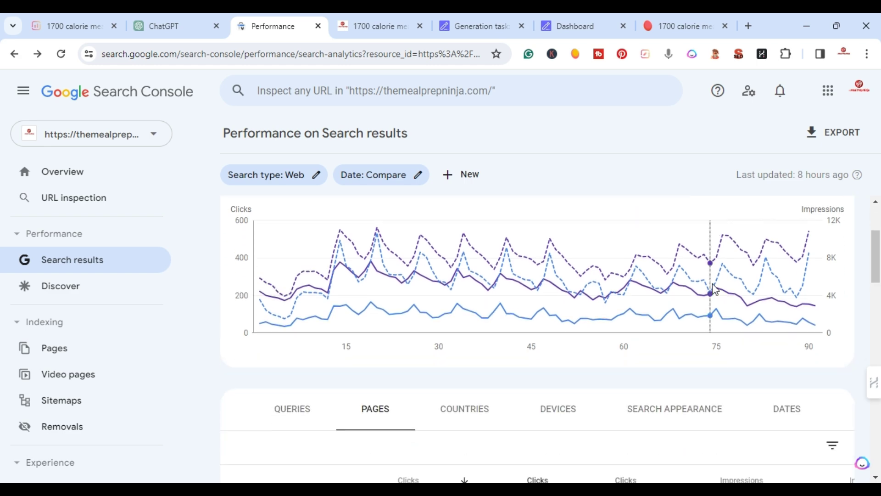
scroll(712, 290, "down", 2)
scroll(715, 289, "down", 1)
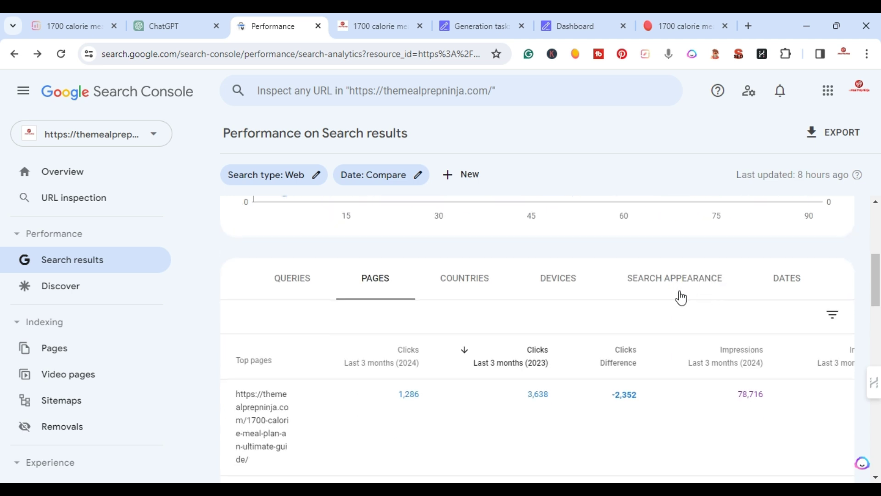
scroll(672, 301, "up", 2)
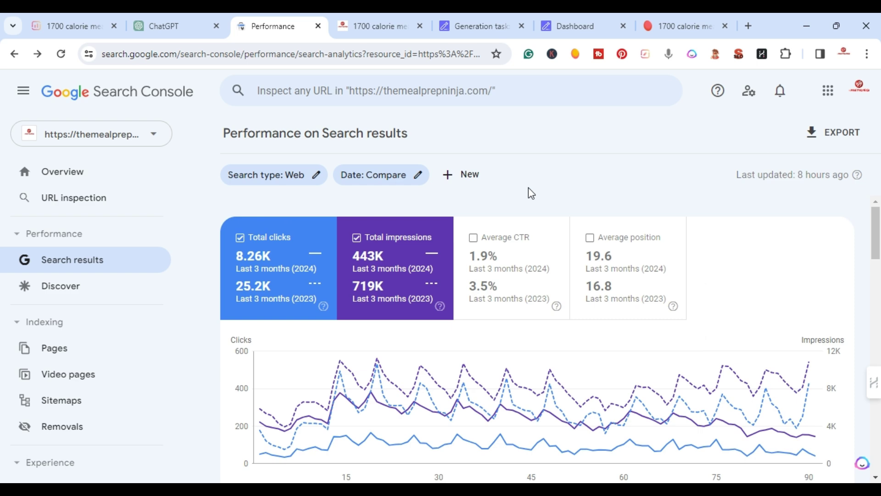
scroll(590, 296, "down", 2)
scroll(591, 295, "down", 1)
scroll(592, 296, "down", 3)
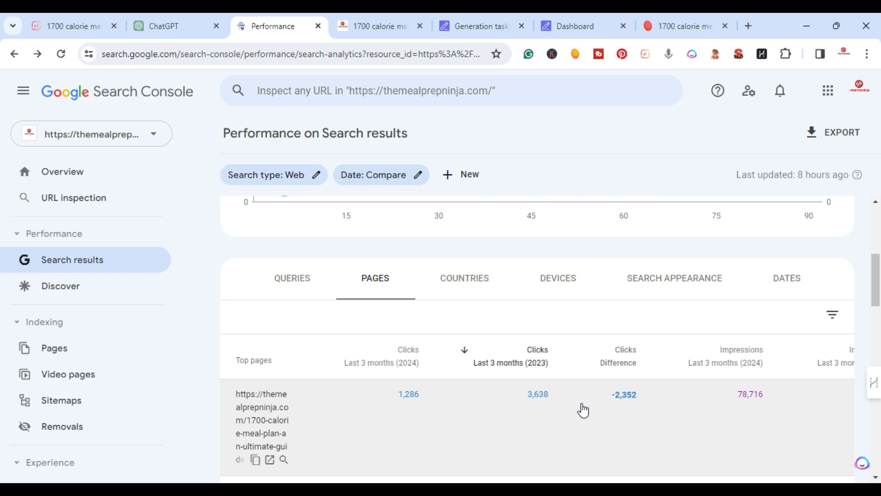
- Open the published Meal Prep Ninja article '1700 calorie meal plan: An Ultimate Guide'
left_click(663, 24)
left_click(338, 20)
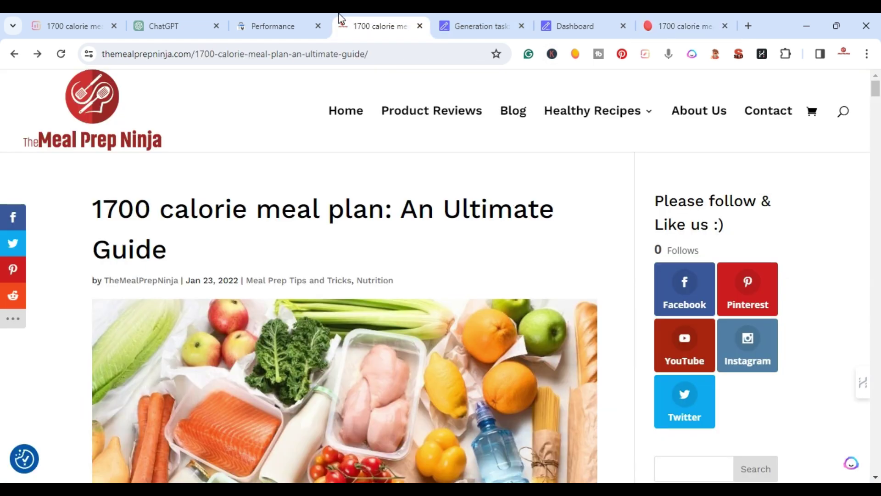
scroll(368, 272, "down", 3)
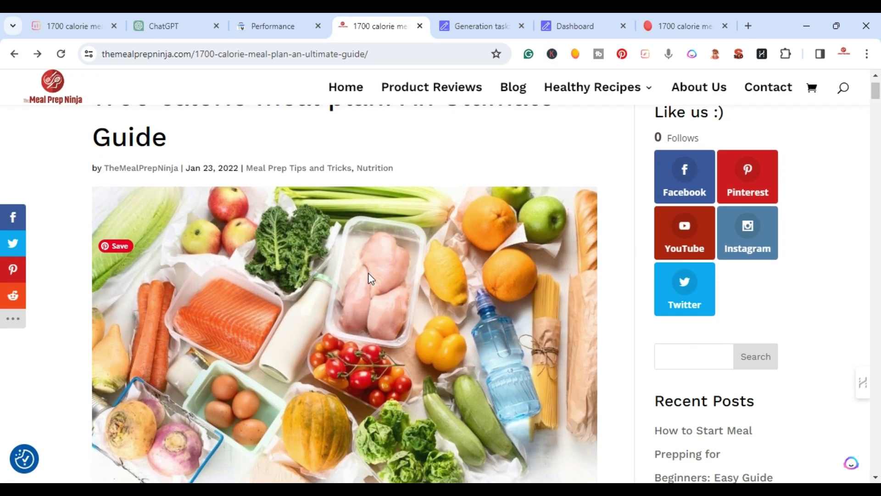
scroll(368, 273, "up", 2)
scroll(368, 273, "up", 2)
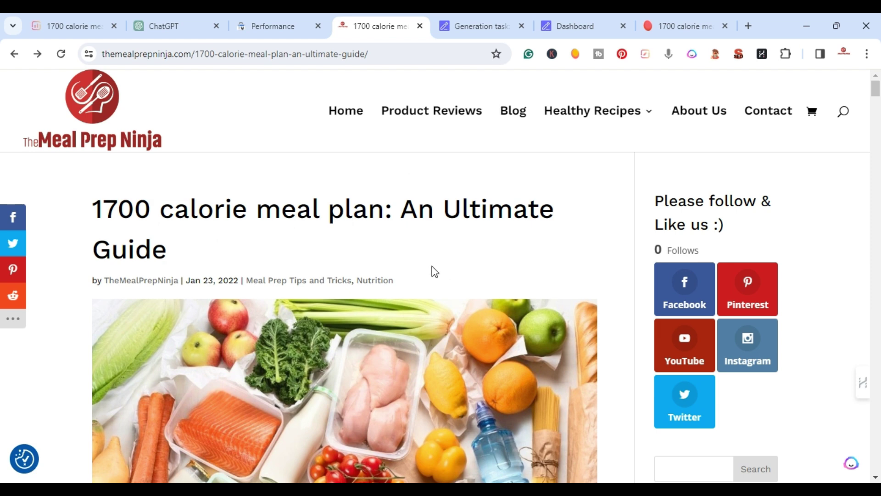
scroll(368, 284, "down", 3)
scroll(368, 284, "up", 3)
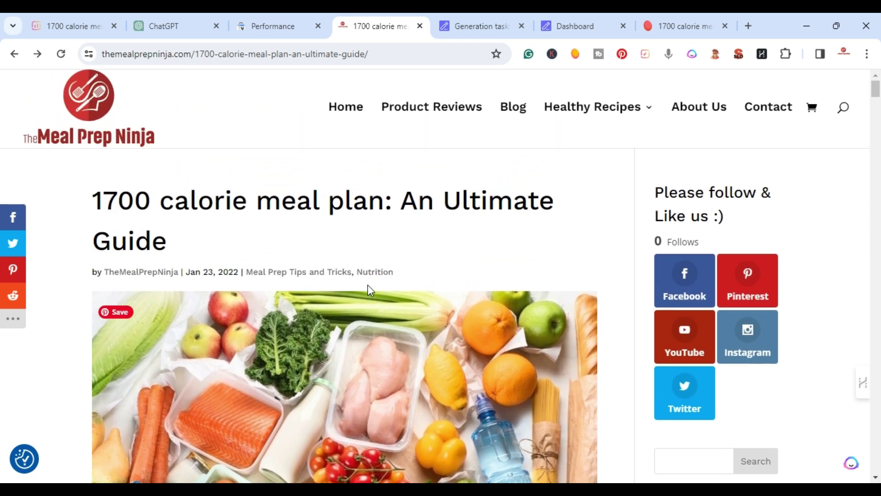
scroll(367, 285, "up", 1)
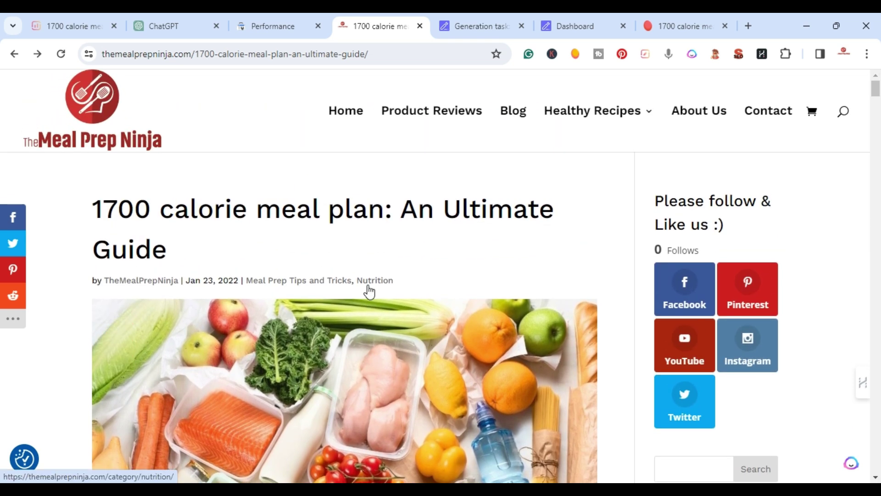
scroll(368, 285, "down", 5)
scroll(368, 285, "down", 3)
scroll(368, 285, "down", 5)
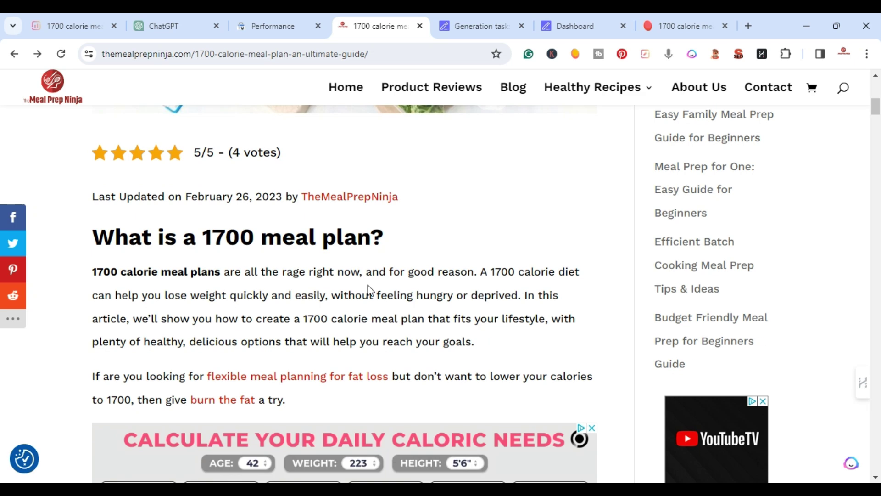
scroll(369, 290, "up", 2)
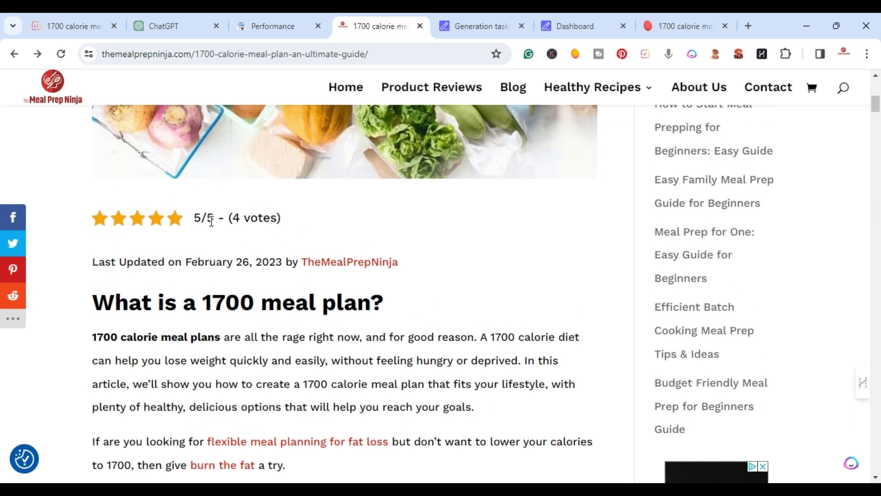
- Read the article to the end and back up, then bring up the Surfer draft
scroll(240, 284, "down", 2)
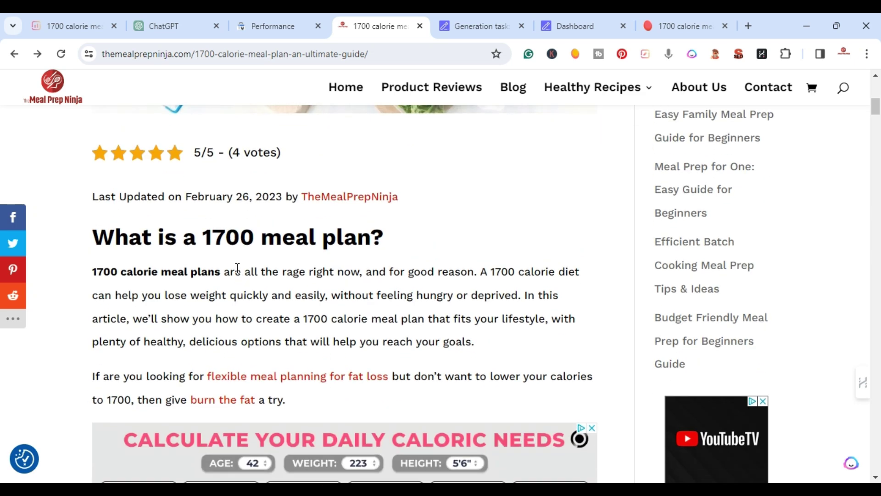
scroll(237, 211, "down", 2)
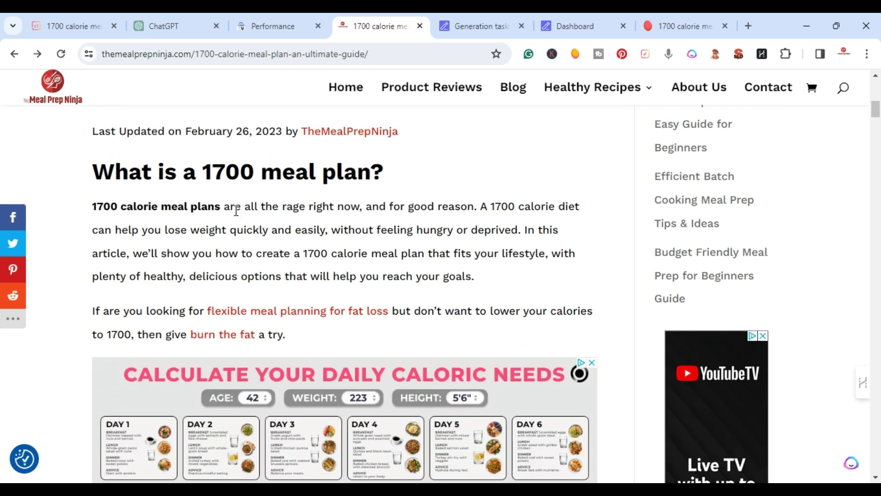
scroll(236, 211, "down", 5)
scroll(236, 210, "down", 3)
scroll(236, 210, "down", 2)
scroll(237, 214, "down", 4)
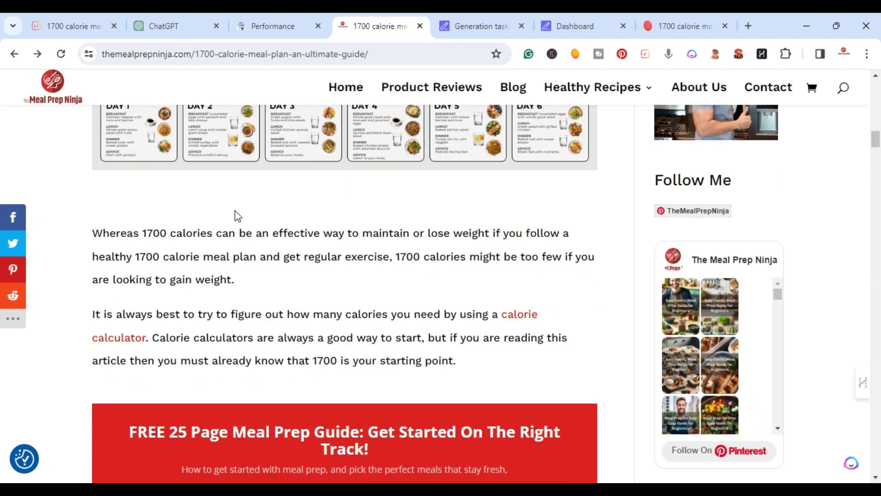
scroll(236, 214, "down", 3)
scroll(236, 213, "down", 6)
scroll(236, 213, "down", 2)
scroll(235, 215, "down", 3)
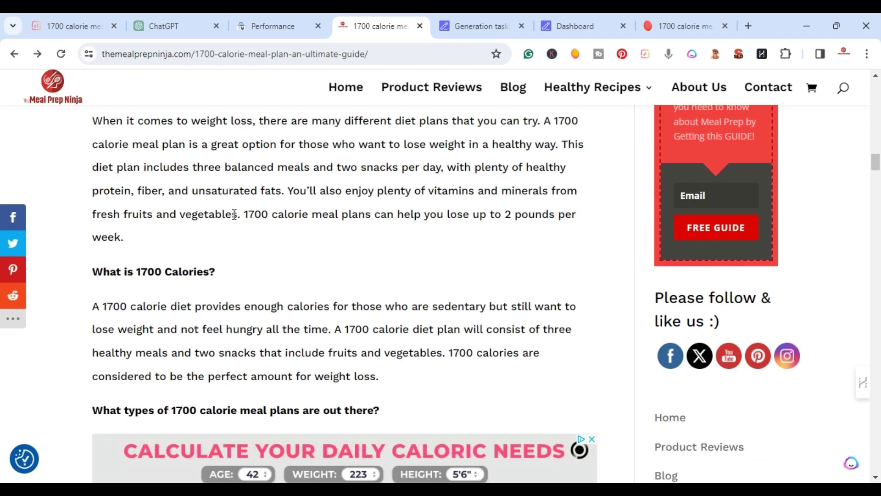
scroll(234, 214, "down", 3)
scroll(234, 214, "down", 5)
scroll(235, 215, "down", 5)
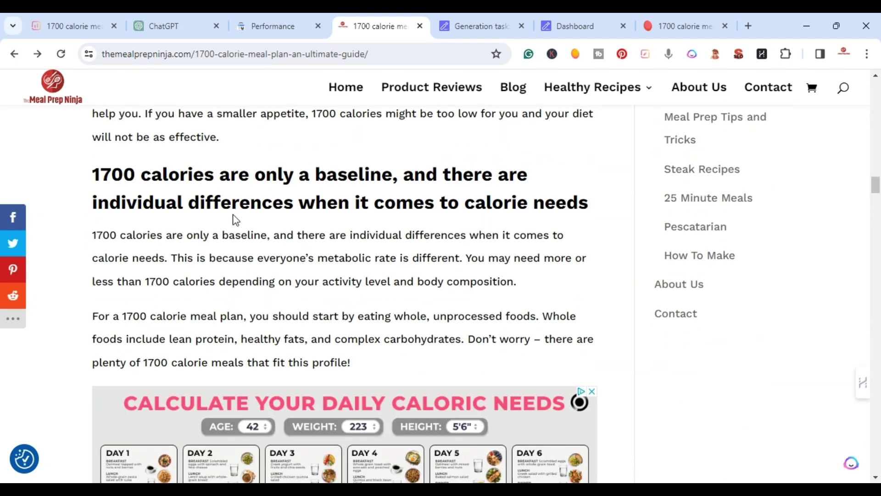
scroll(235, 220, "down", 3)
scroll(234, 216, "down", 4)
scroll(234, 214, "down", 1)
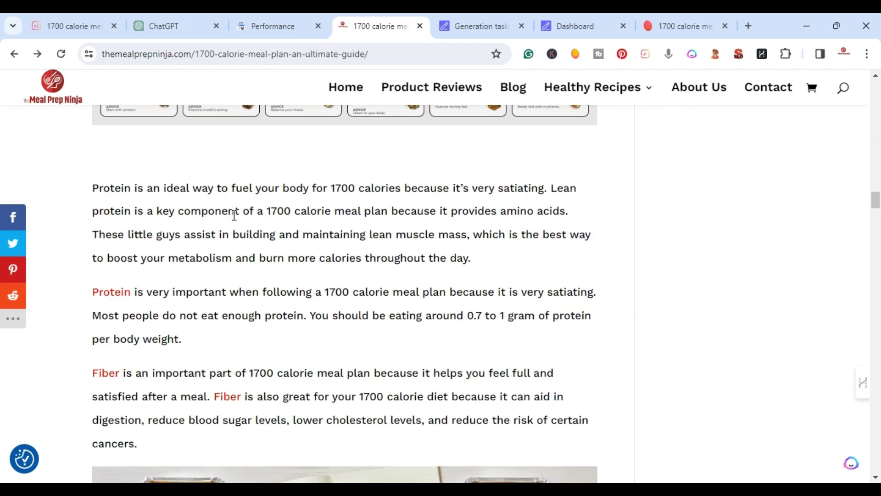
scroll(234, 215, "up", 6)
scroll(234, 214, "up", 5)
scroll(234, 214, "up", 5)
scroll(234, 214, "up", 5)
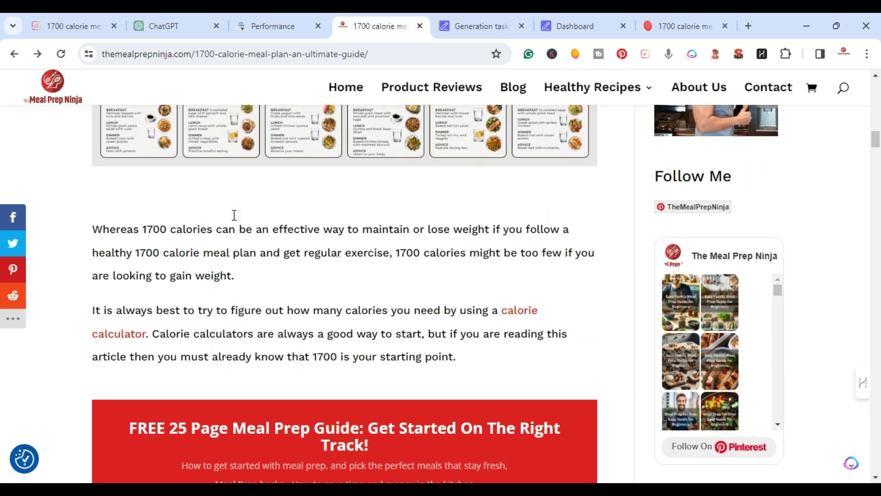
scroll(234, 214, "up", 8)
scroll(242, 208, "up", 7)
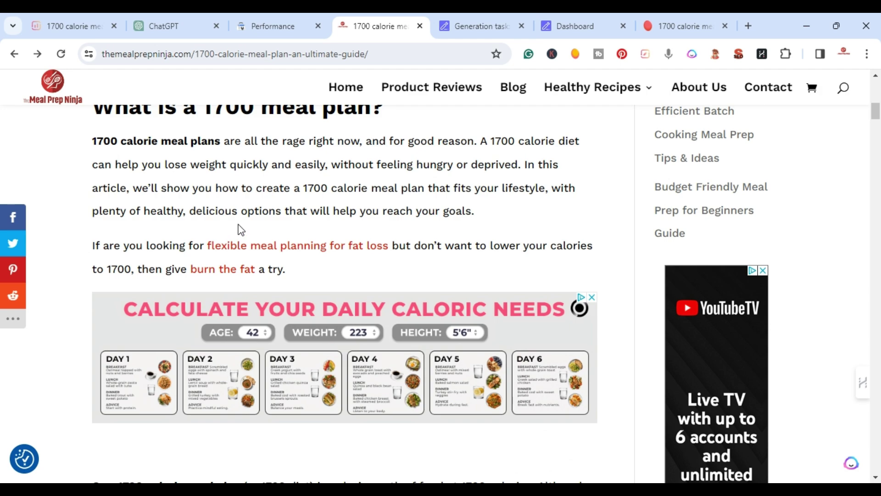
scroll(234, 227, "up", 5)
scroll(233, 230, "up", 7)
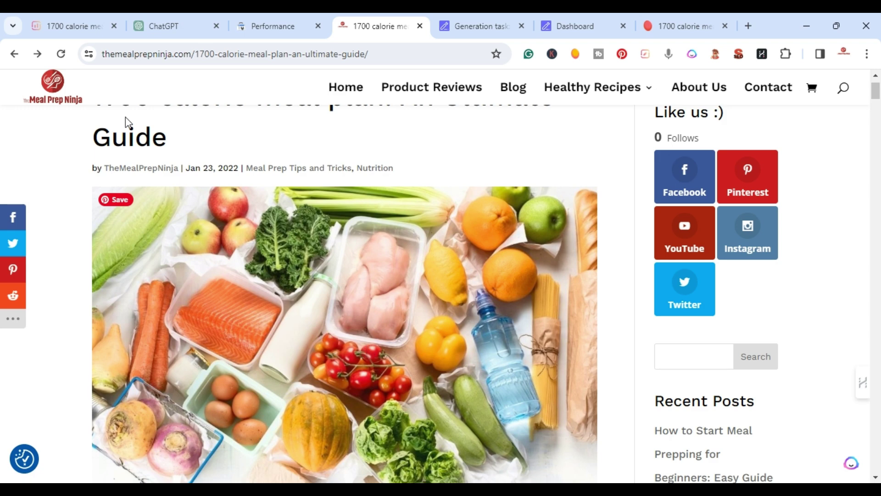
left_click(75, 27)
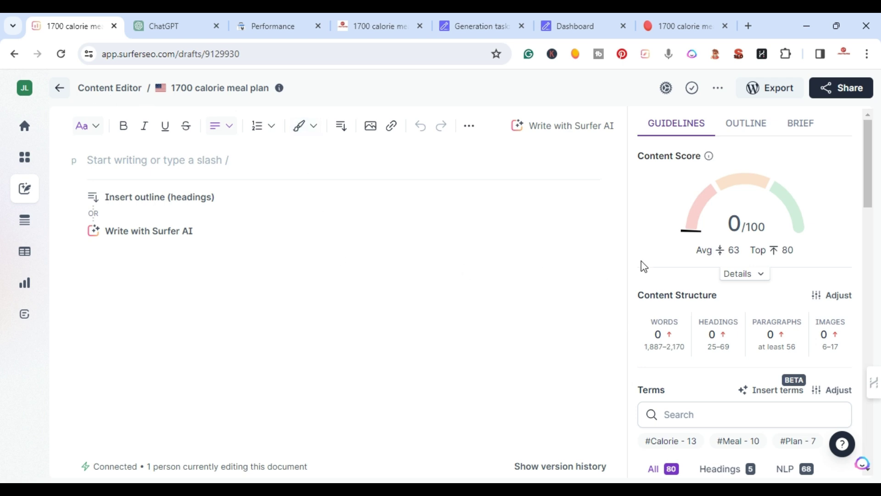
- Scroll the draft's Guidelines panel through all 80 unused terms down to Copy All
scroll(667, 367, "down", 3)
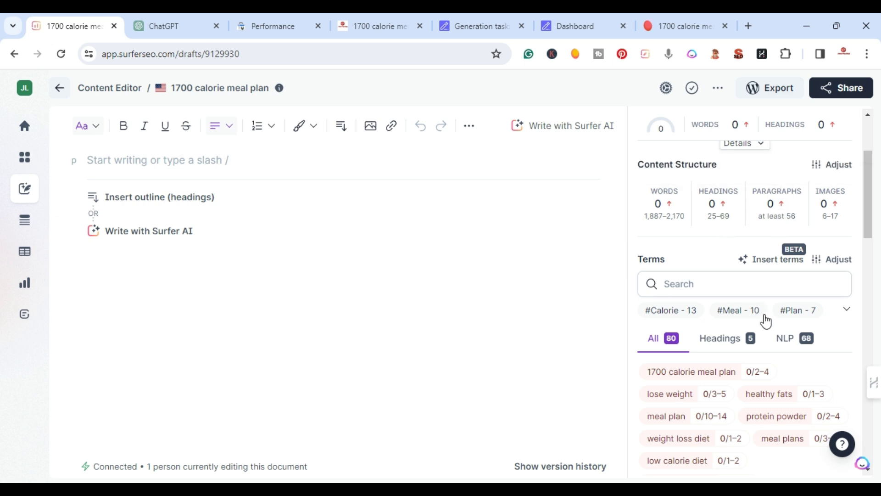
mouse_move(768, 393)
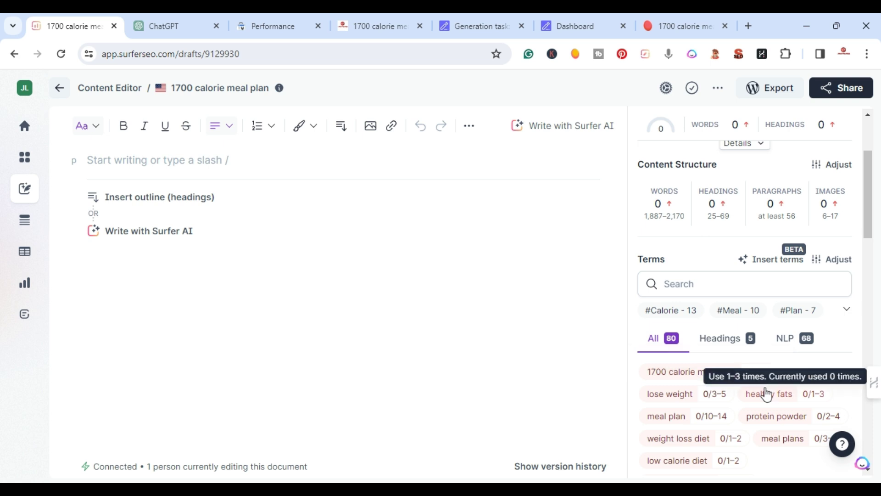
scroll(766, 393, "down", 3)
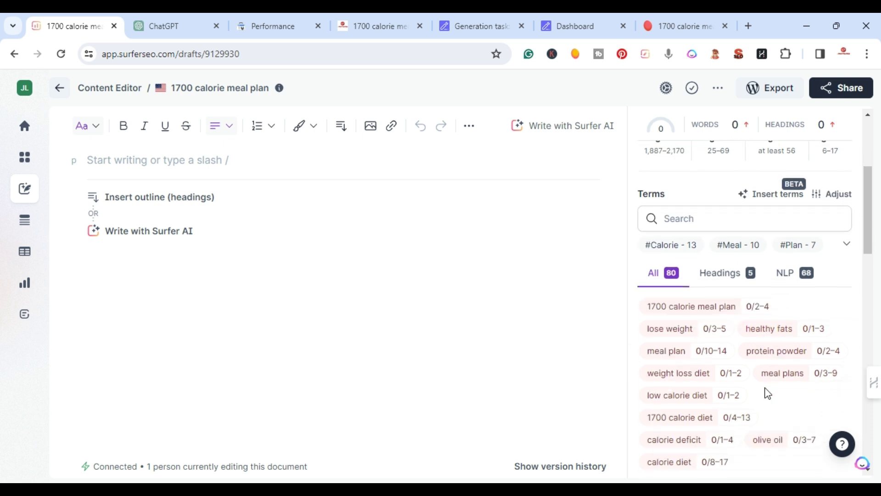
scroll(767, 393, "down", 1)
scroll(767, 394, "down", 3)
scroll(767, 393, "down", 3)
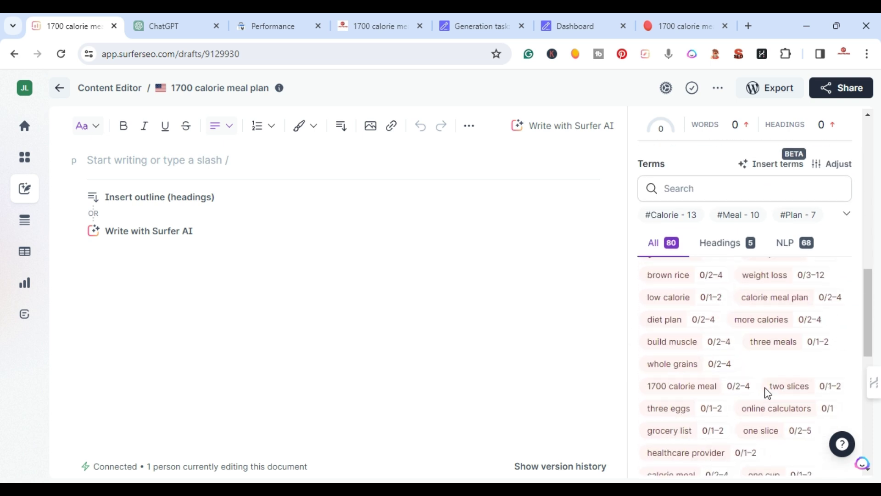
scroll(767, 393, "down", 3)
scroll(767, 393, "down", 3)
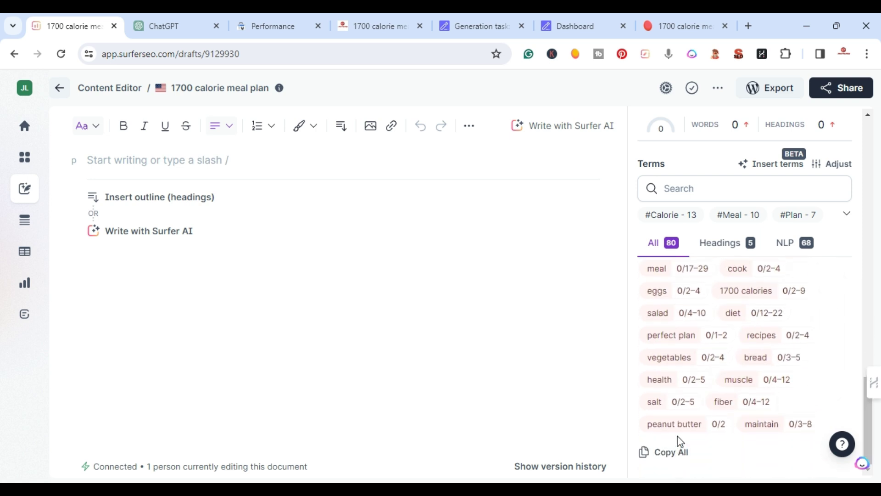
mouse_move(657, 313)
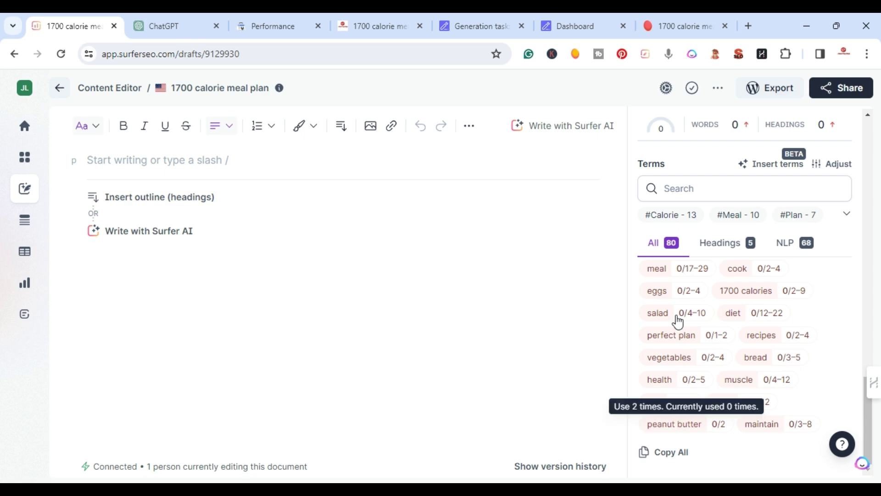
left_click(682, 26)
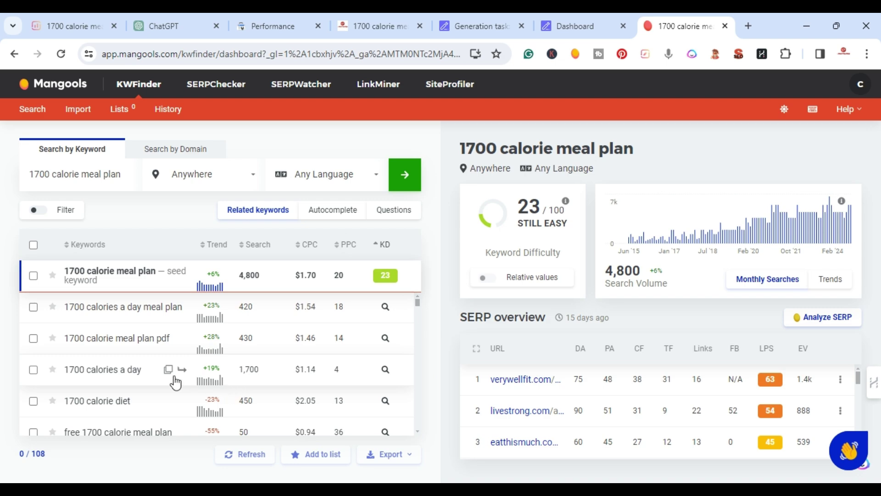
mouse_move(344, 158)
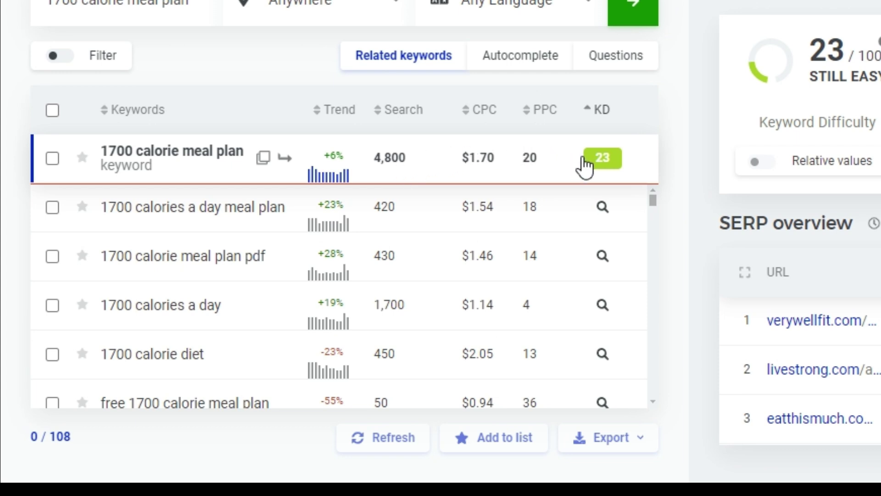
- Review the SERP overview's ranking pages such as verywellfit.com, livestrong.com and eatthismuch.com
scroll(801, 367, "down", 5)
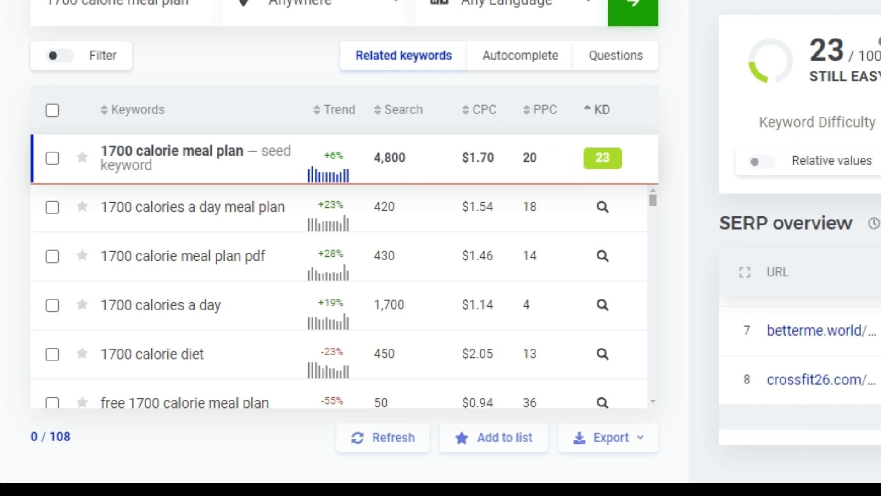
scroll(610, 413, "down", 5)
scroll(613, 416, "down", 3)
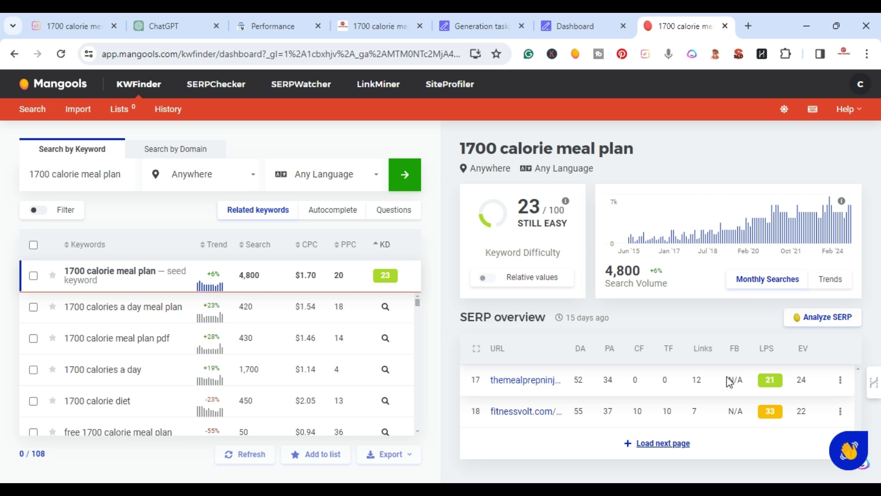
scroll(711, 386, "up", 3)
scroll(684, 389, "up", 4)
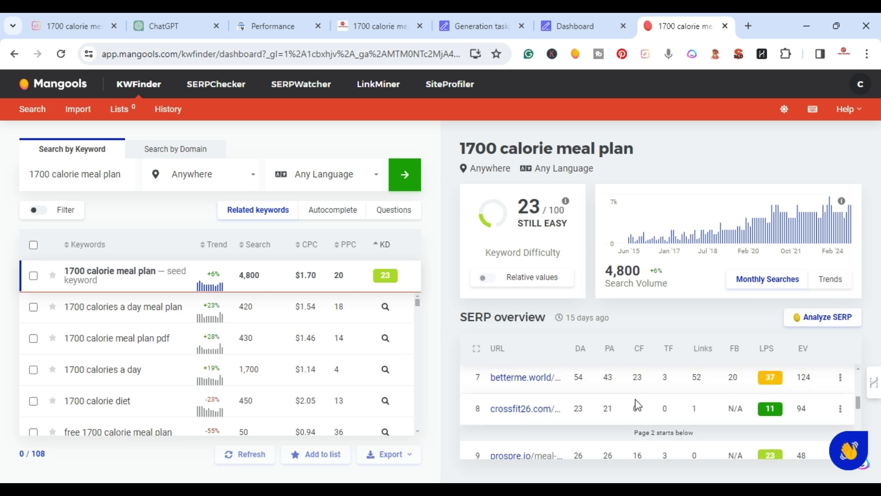
scroll(636, 404, "up", 3)
scroll(620, 413, "up", 2)
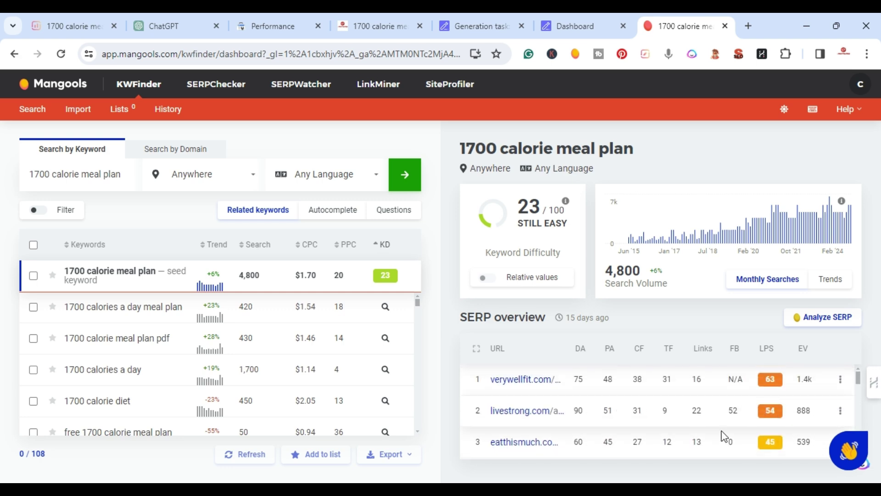
scroll(709, 436, "down", 2)
scroll(704, 434, "up", 2)
scroll(552, 401, "down", 2)
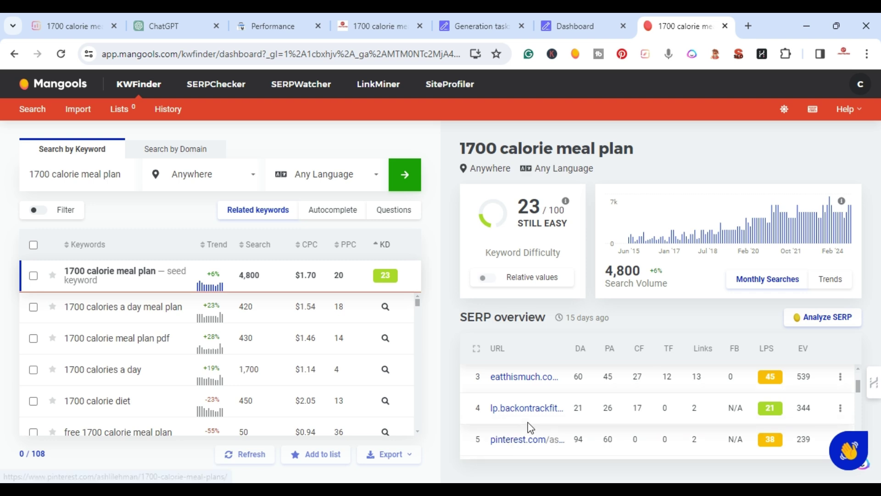
scroll(528, 424, "down", 2)
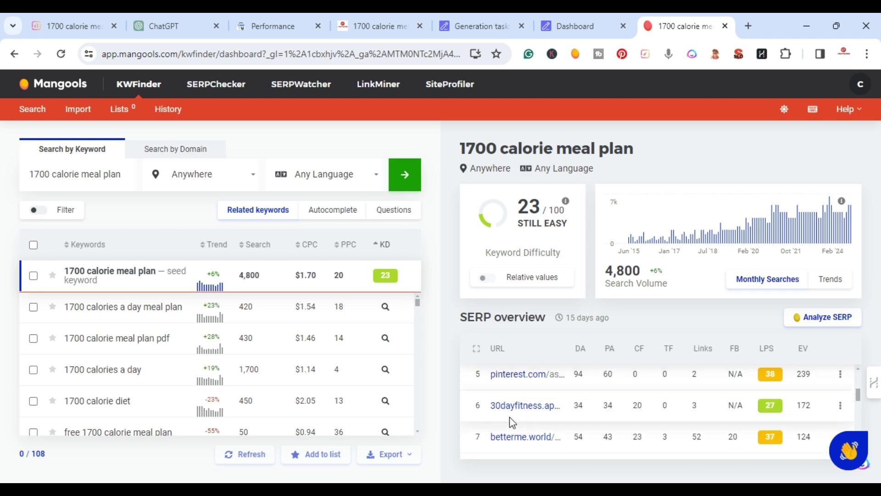
scroll(511, 418, "up", 2)
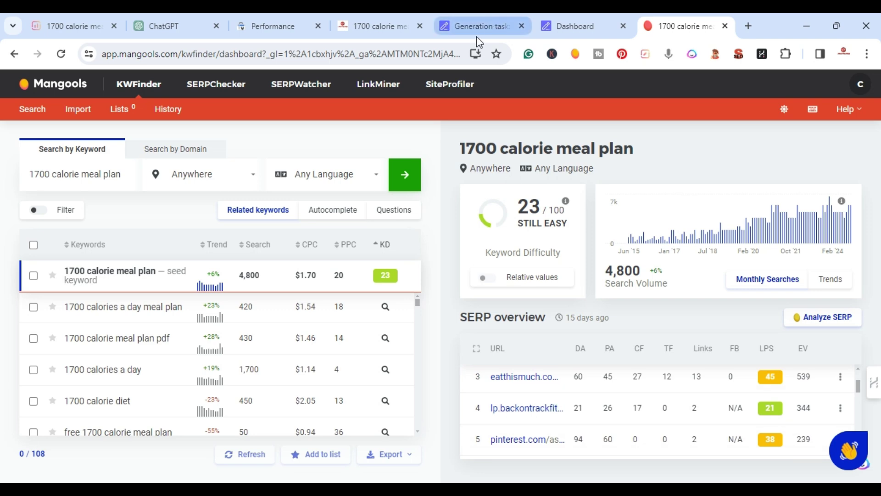
- From the SEOWriting.ai dashboard, open the 5,194-word 'Balanced 1700 Calorie Meal Plan' generation task
left_click(569, 18)
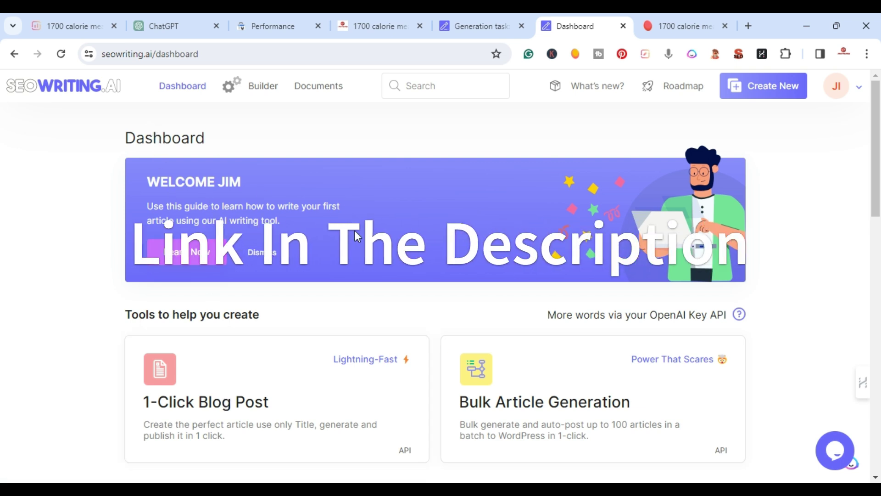
left_click(491, 20)
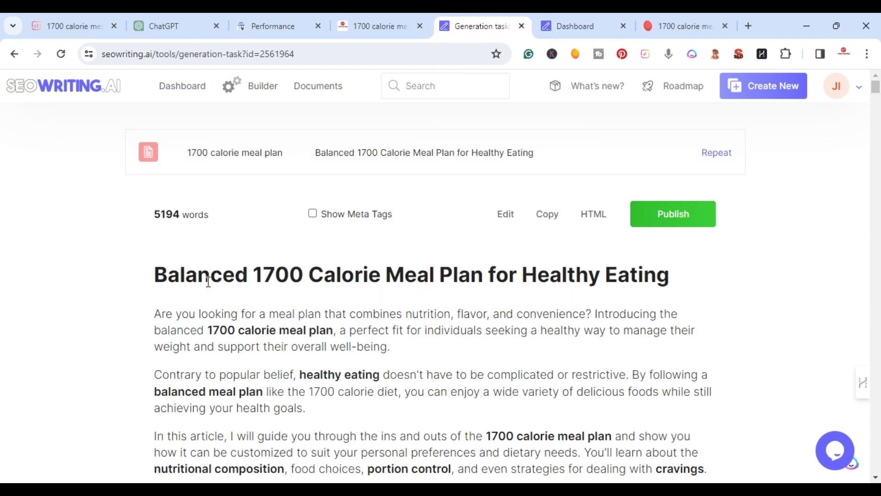
left_click(595, 21)
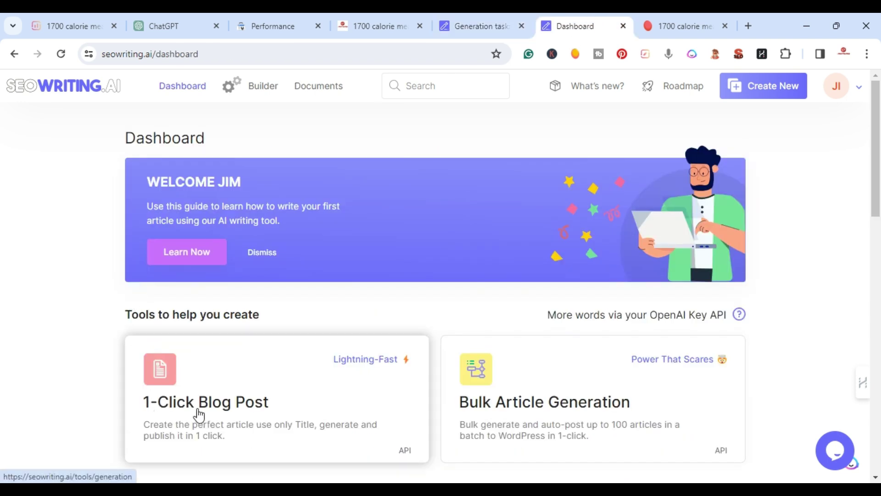
left_click(457, 23)
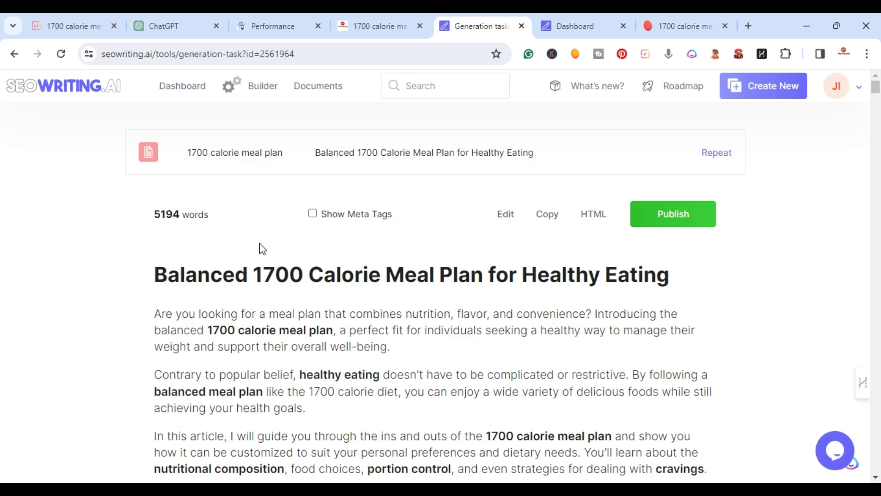
scroll(261, 248, "down", 1)
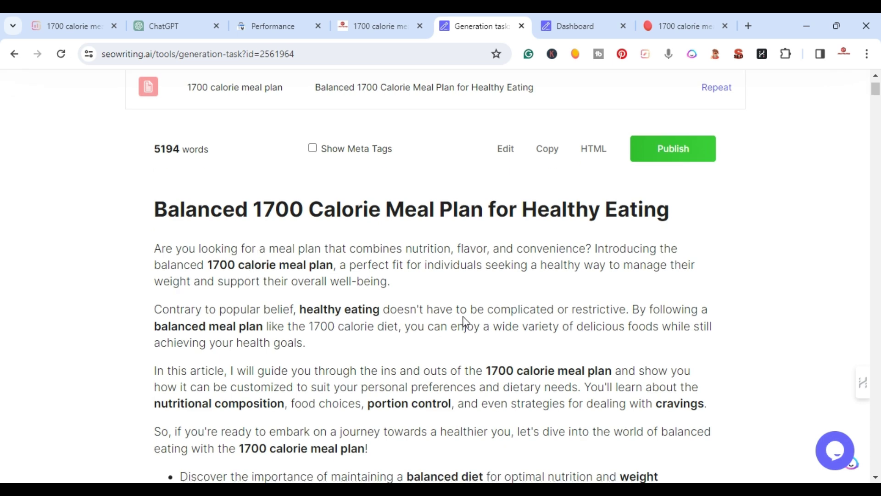
- Read ChatGPT's eight missing outline topics, from Challenges and Solutions and Hydration through FAQs
left_click(174, 29)
scroll(294, 237, "up", 10)
scroll(294, 239, "up", 1)
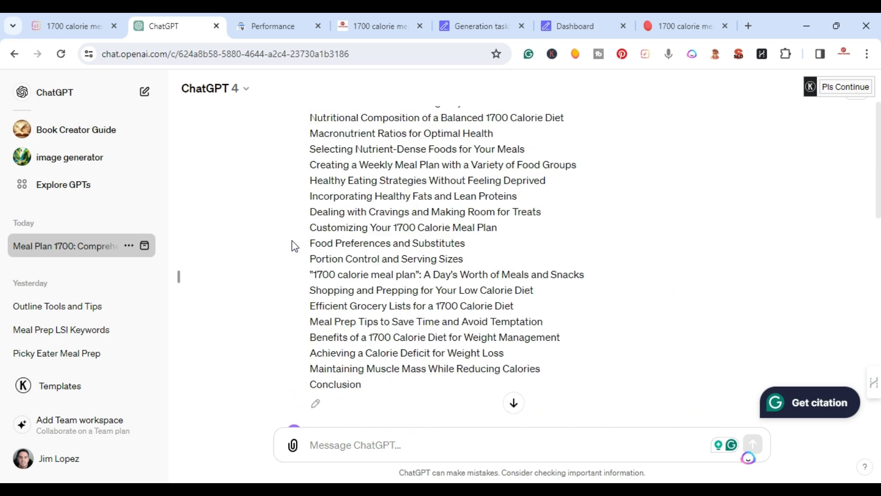
scroll(292, 240, "up", 2)
scroll(292, 241, "up", 1)
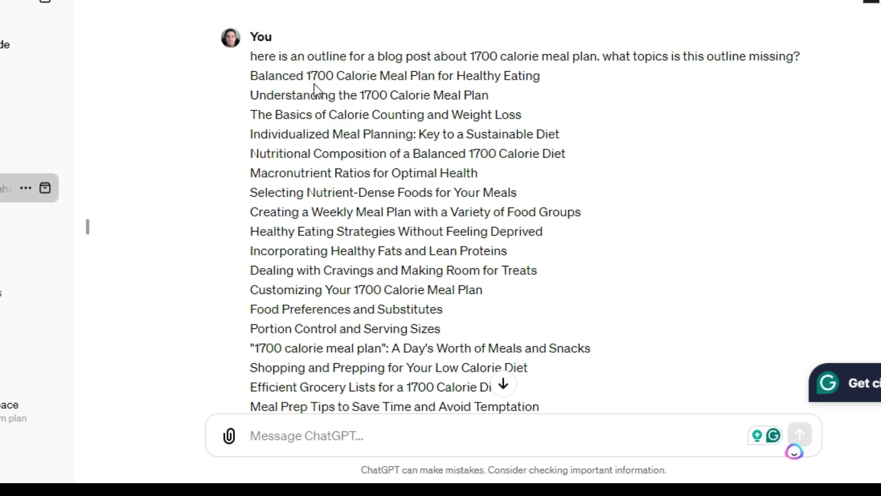
scroll(317, 89, "down", 2)
scroll(385, 303, "down", 4)
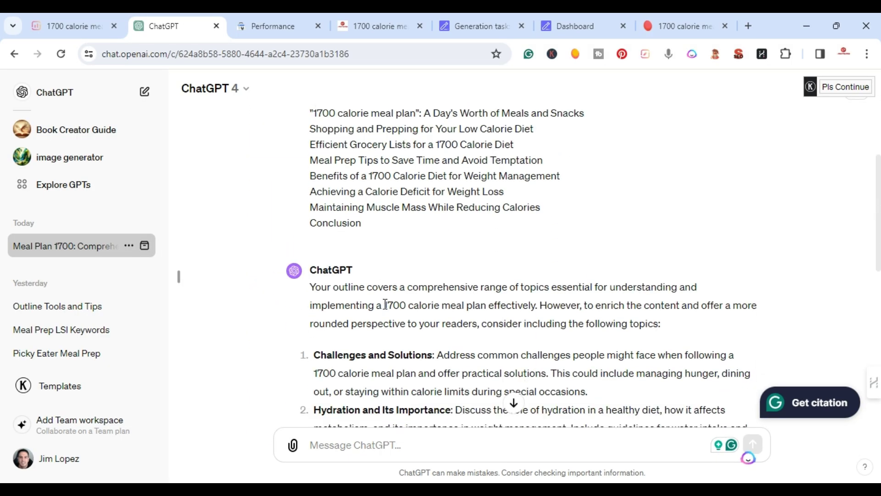
scroll(384, 304, "down", 1)
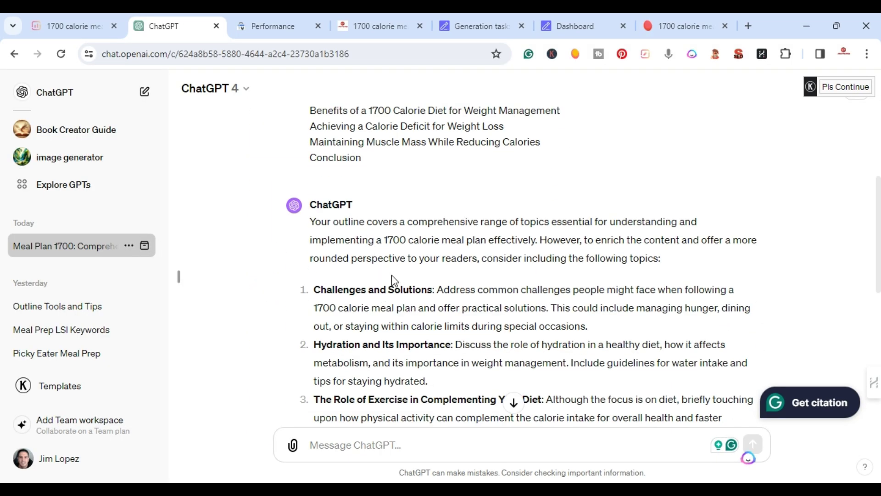
scroll(395, 280, "down", 1)
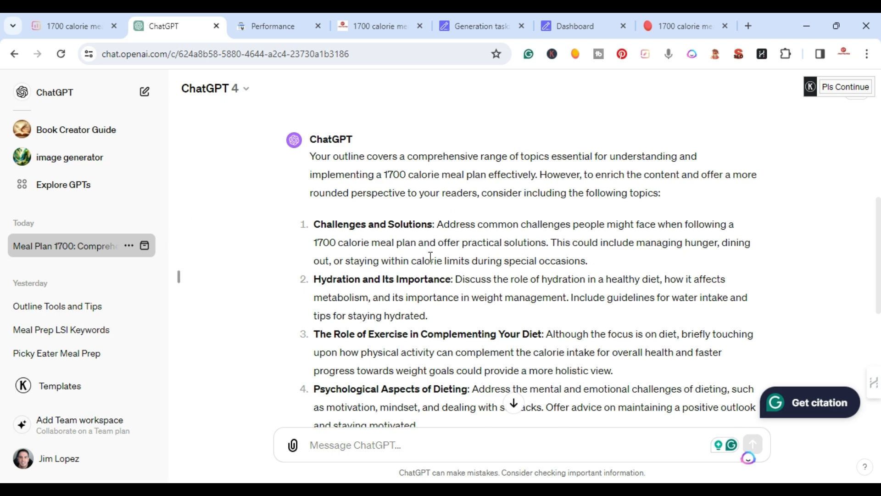
scroll(398, 301, "down", 1)
scroll(398, 300, "down", 1)
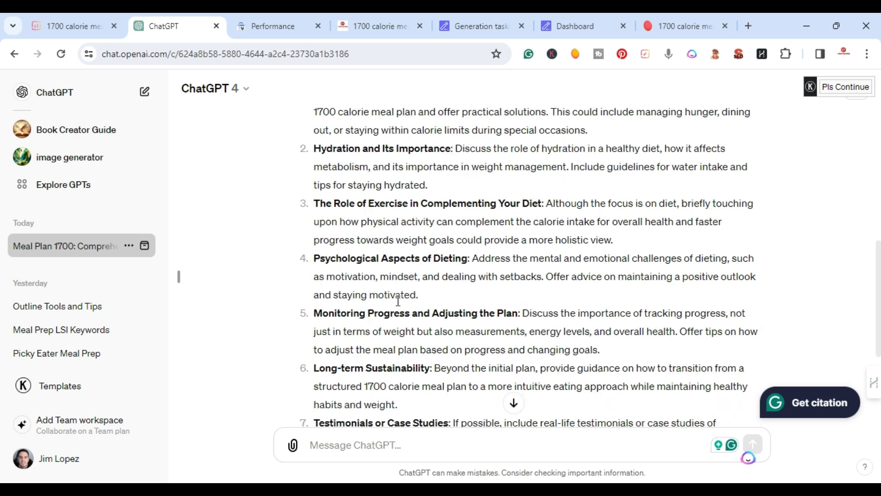
scroll(362, 340, "down", 2)
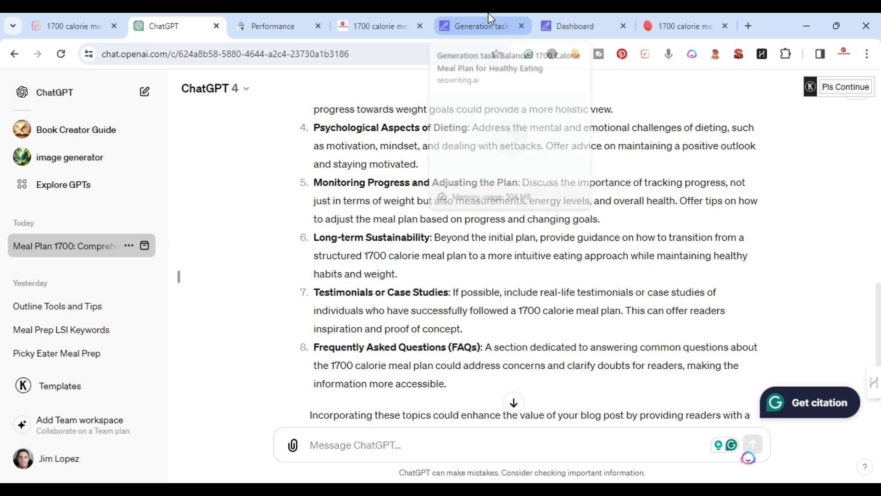
left_click(475, 32)
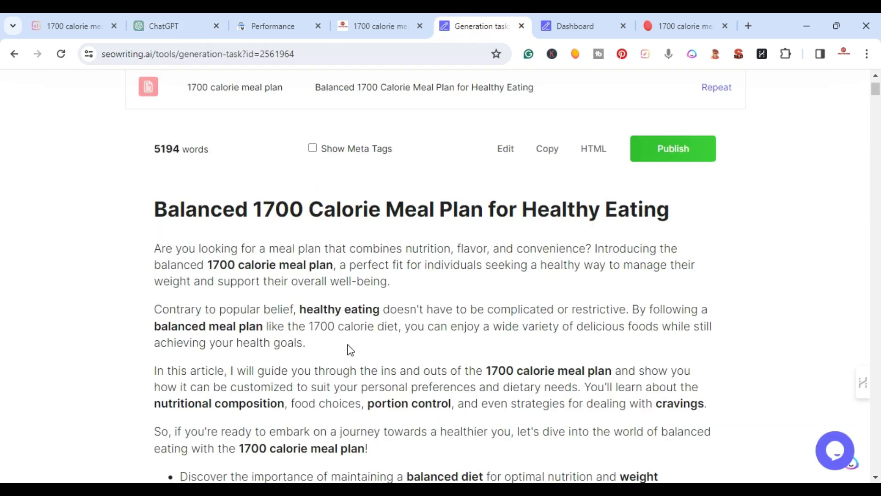
scroll(356, 354, "down", 2)
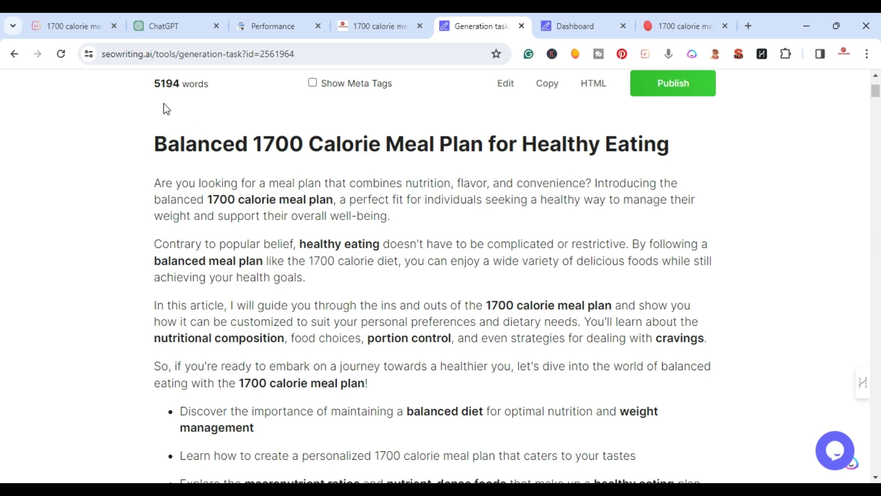
scroll(169, 169, "down", 6)
scroll(171, 182, "down", 3)
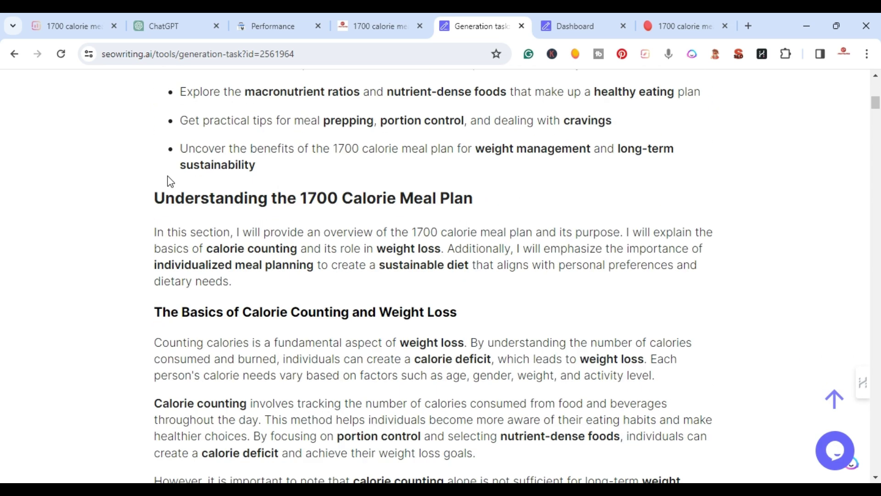
scroll(169, 180, "down", 2)
scroll(169, 181, "down", 2)
scroll(169, 179, "down", 2)
scroll(169, 176, "down", 1)
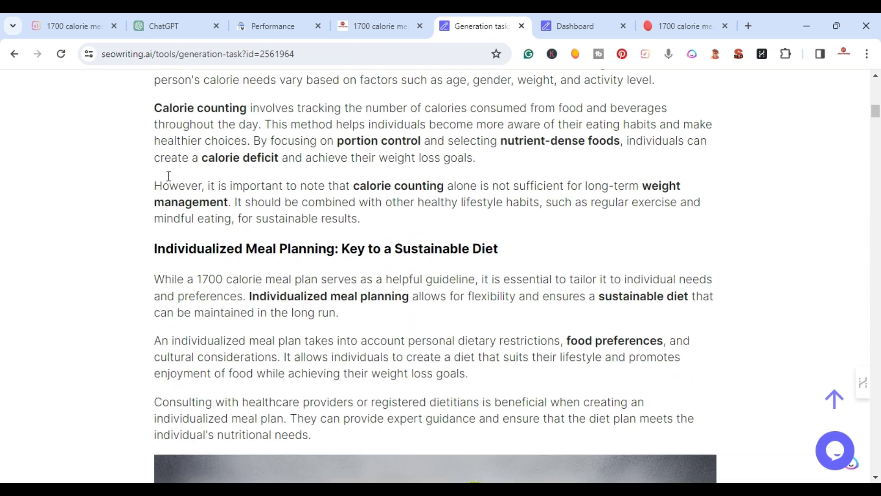
scroll(169, 176, "down", 3)
scroll(169, 176, "down", 3)
scroll(172, 180, "down", 1)
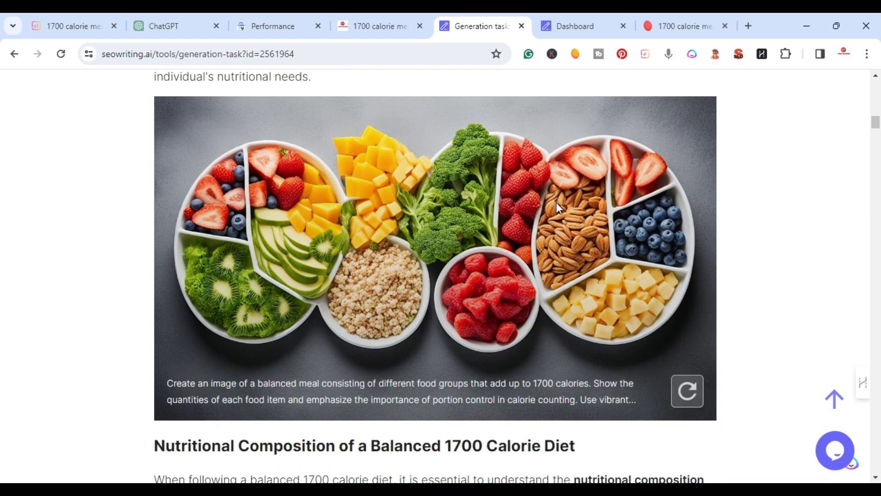
scroll(556, 220, "down", 5)
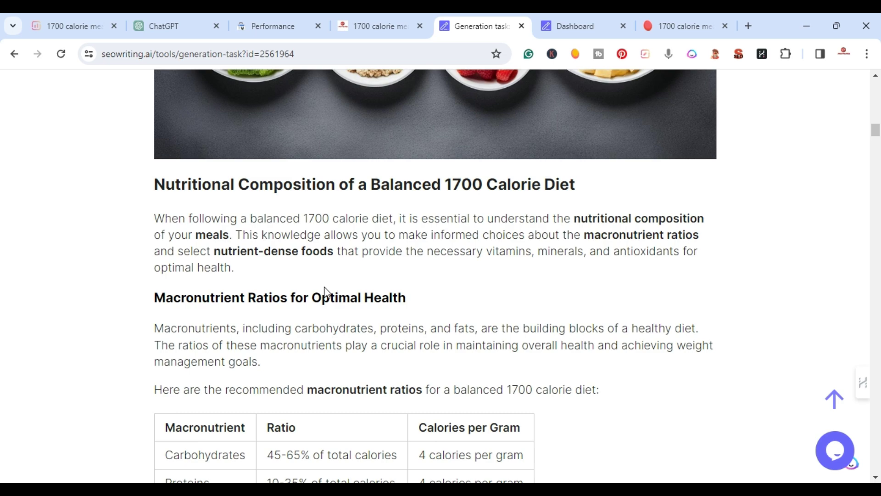
scroll(302, 269, "down", 1)
scroll(301, 269, "down", 3)
scroll(301, 269, "down", 4)
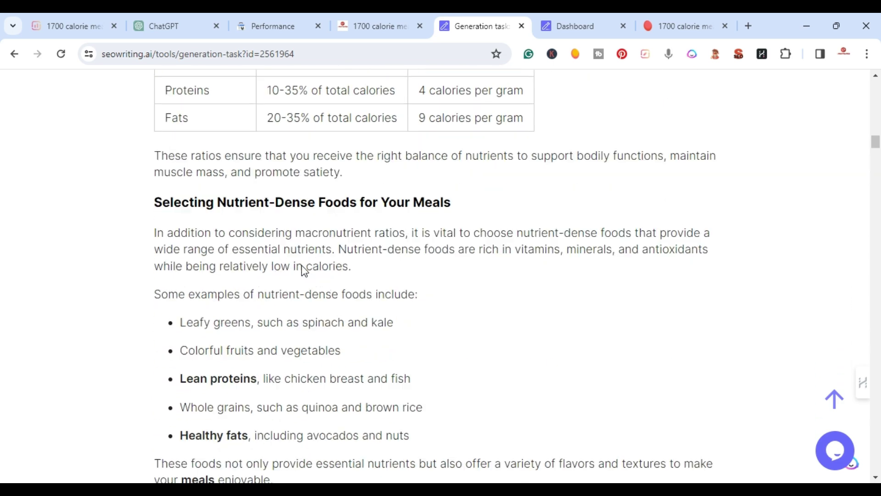
scroll(301, 266, "down", 1)
scroll(301, 266, "down", 4)
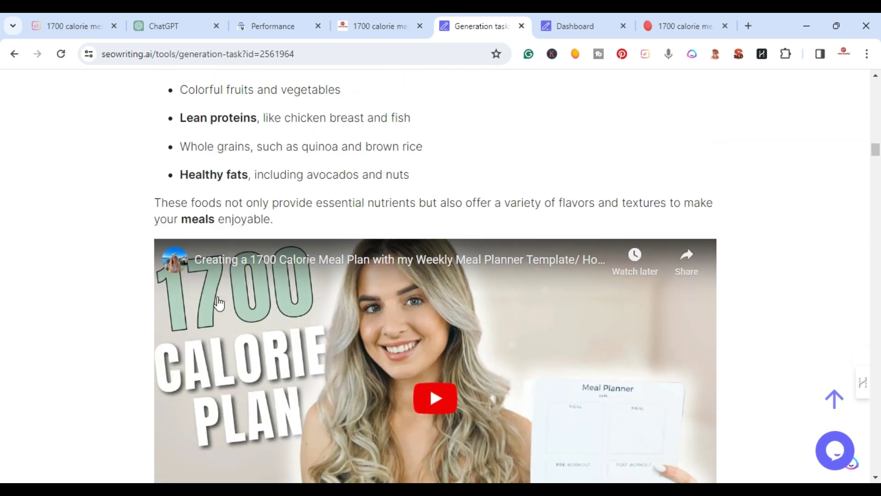
scroll(219, 303, "down", 3)
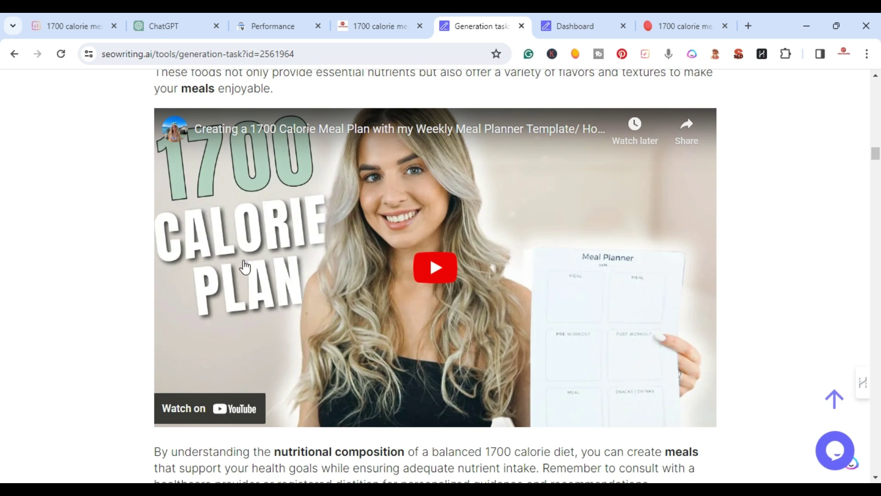
scroll(245, 259, "down", 4)
scroll(245, 265, "down", 4)
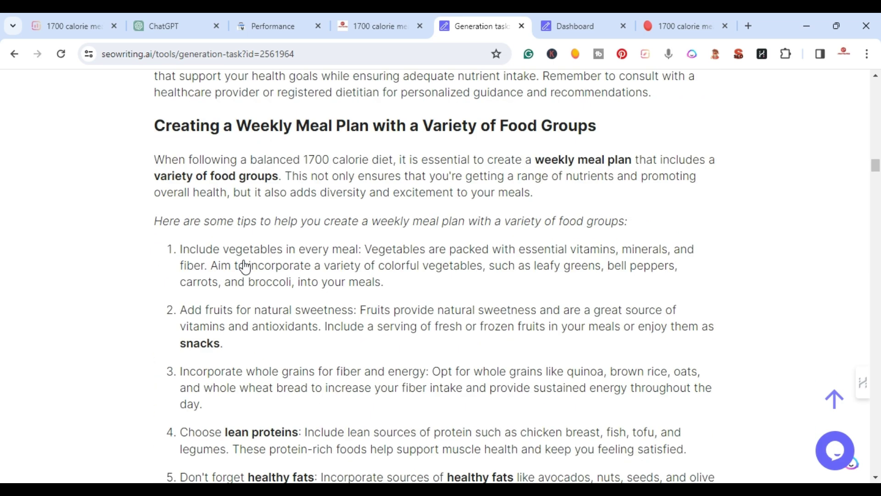
scroll(245, 265, "down", 4)
scroll(243, 262, "down", 2)
scroll(244, 262, "down", 5)
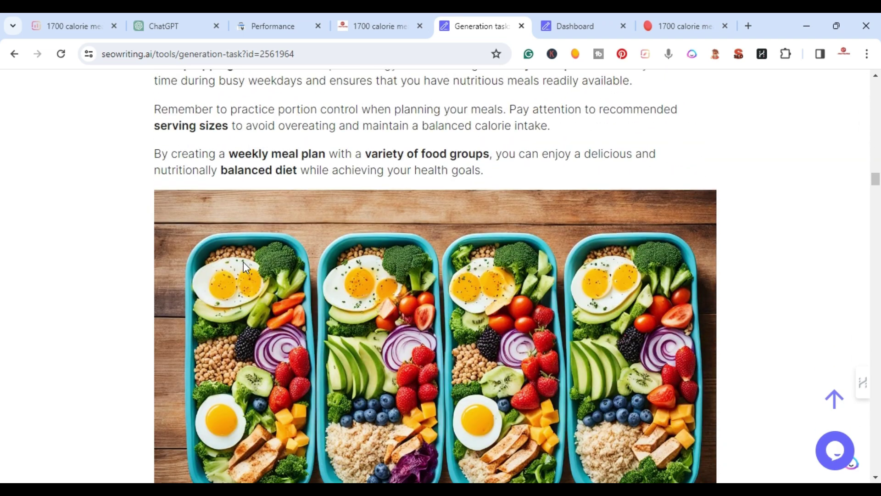
scroll(427, 233, "down", 5)
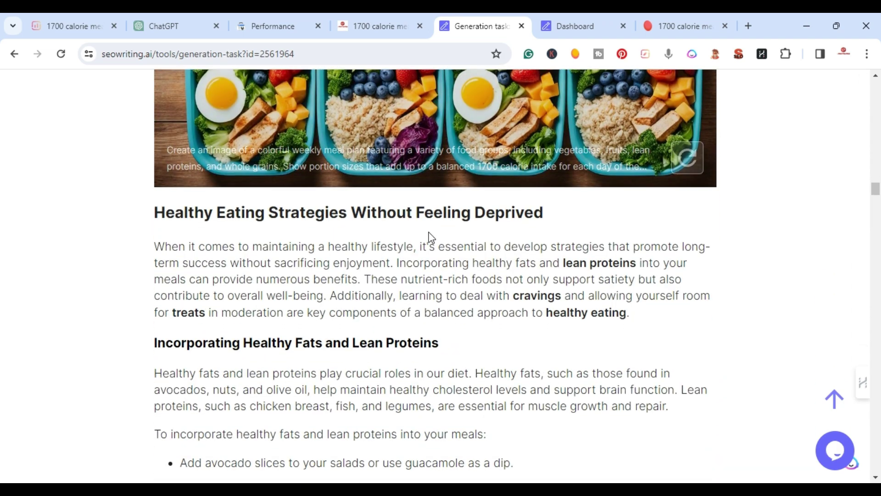
scroll(427, 232, "down", 6)
scroll(428, 233, "down", 6)
scroll(428, 232, "down", 4)
scroll(428, 232, "down", 4)
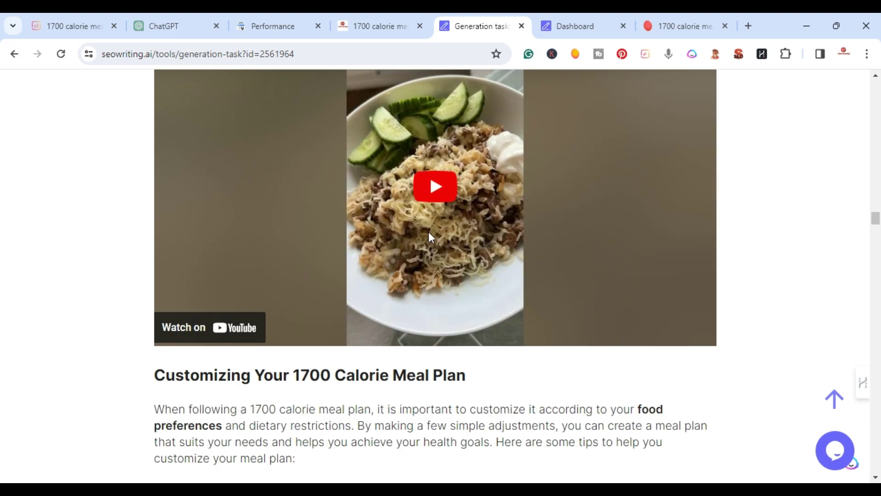
scroll(416, 178, "down", 3)
scroll(416, 178, "down", 1)
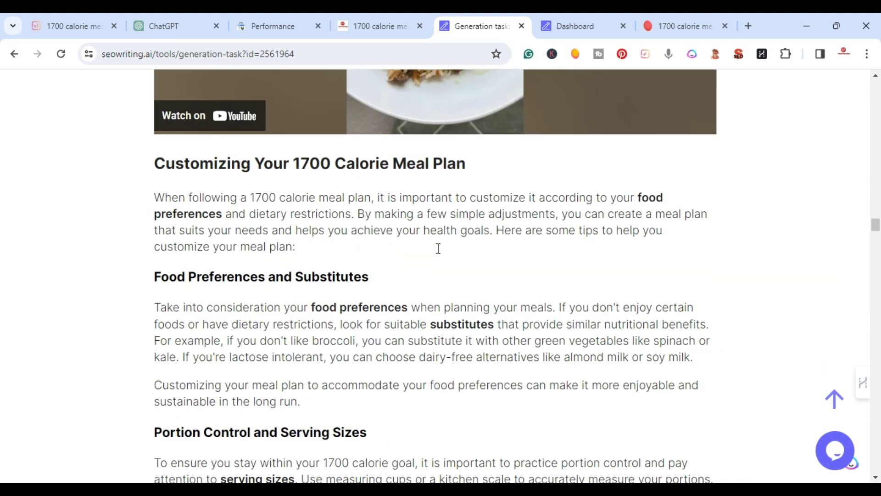
scroll(438, 248, "down", 7)
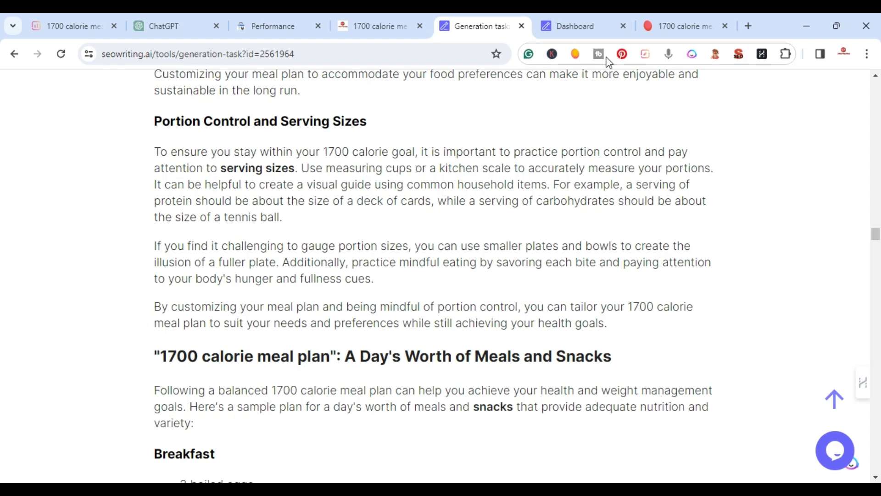
left_click(684, 26)
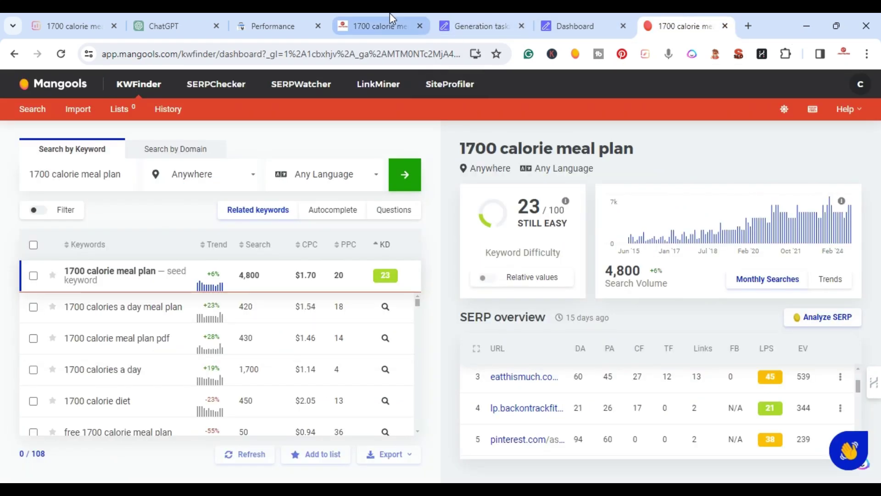
left_click(376, 26)
scroll(289, 286, "down", 4)
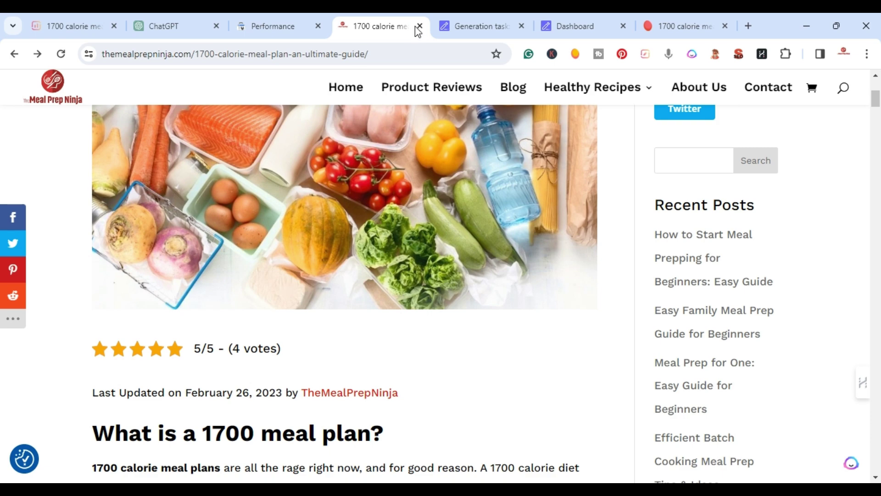
left_click(465, 22)
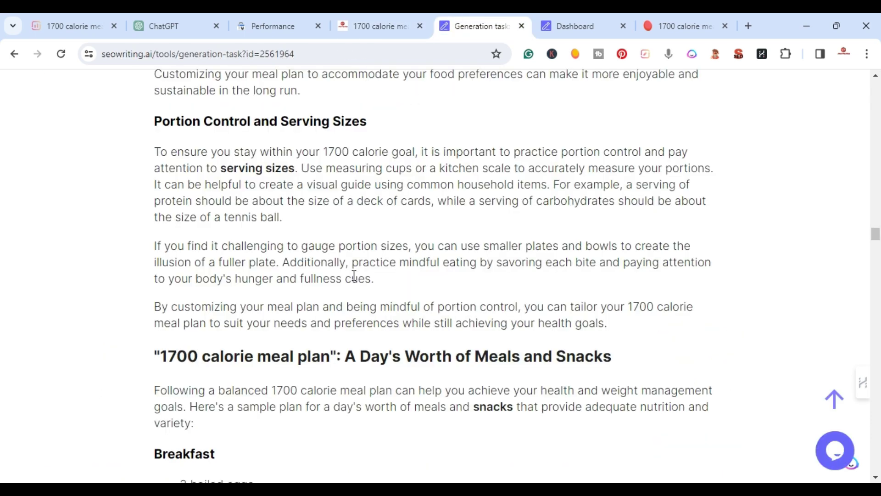
- Scroll down through the generated SEOWriting.ai meal plan article
scroll(299, 323, "down", 3)
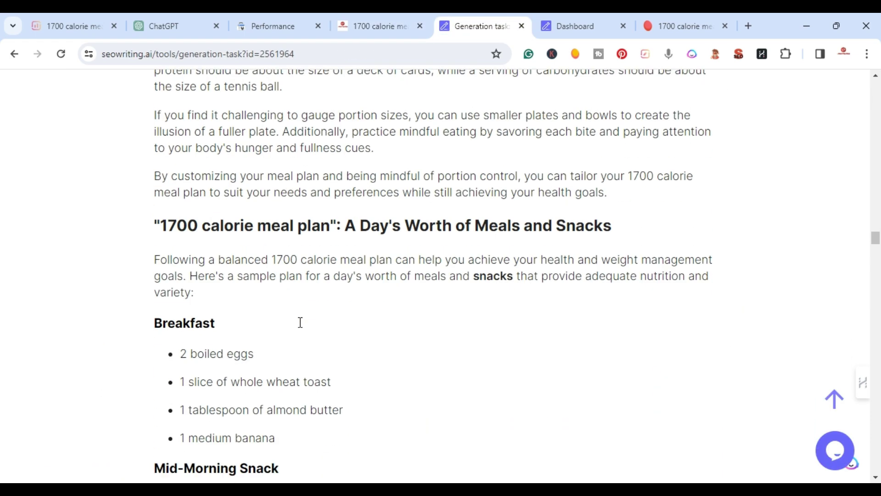
scroll(299, 324, "down", 1)
scroll(301, 326, "down", 4)
scroll(301, 328, "down", 1)
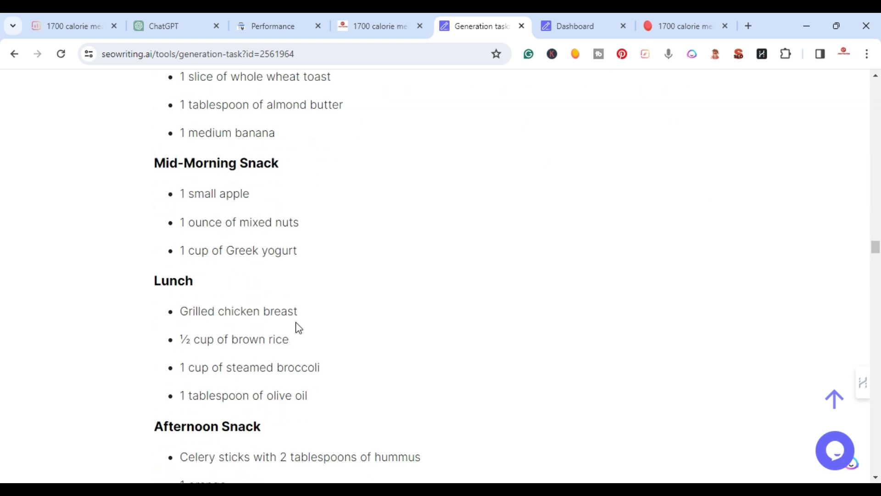
scroll(299, 328, "down", 3)
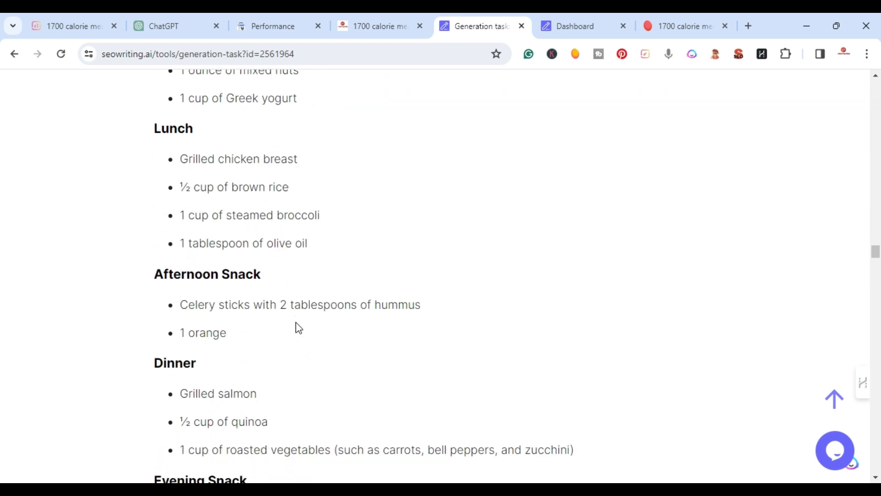
scroll(296, 322, "down", 4)
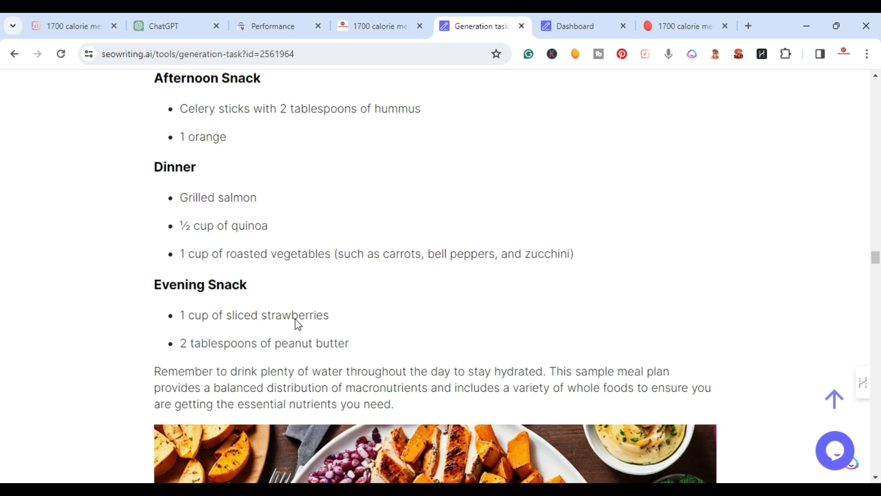
scroll(293, 321, "down", 1)
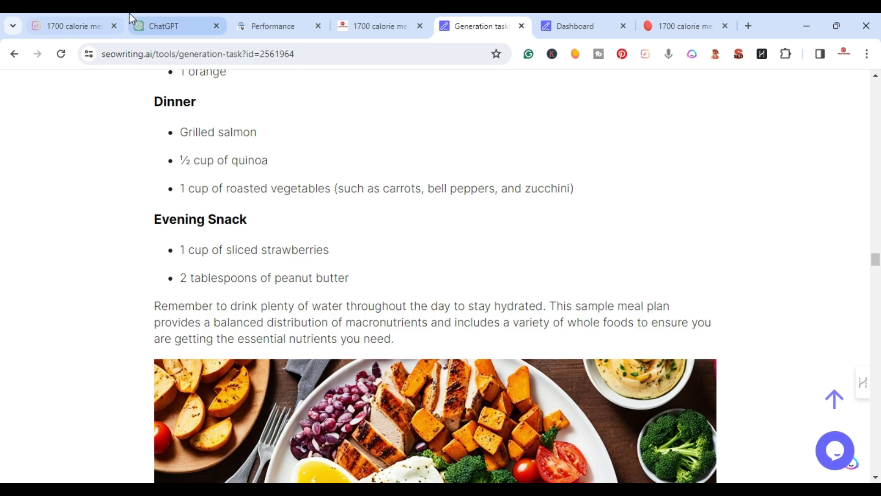
scroll(184, 211, "down", 4)
scroll(184, 212, "down", 5)
scroll(183, 212, "down", 5)
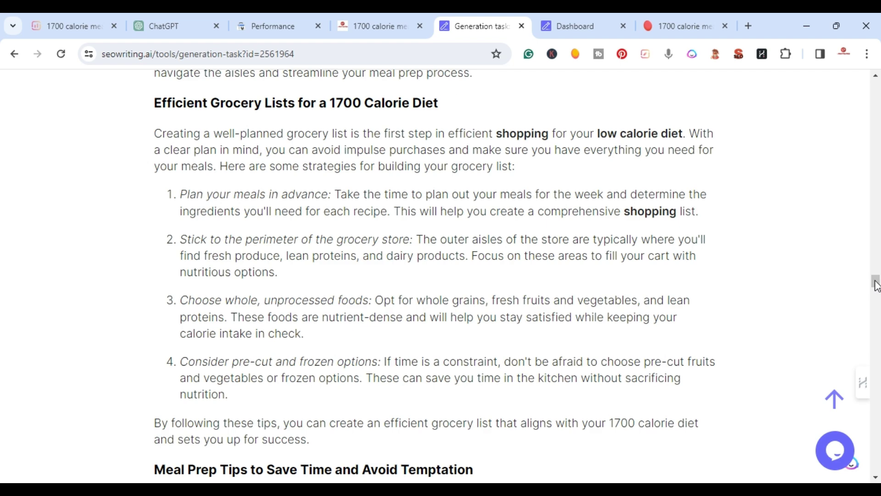
- Return to the article top, copy the whole article, and bring up the Surfer draft
left_click_drag(875, 280, 875, 82)
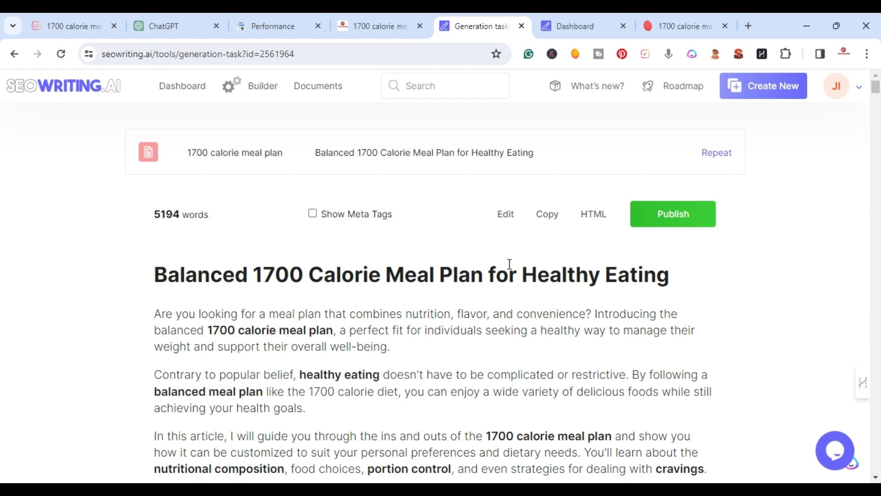
left_click(545, 222)
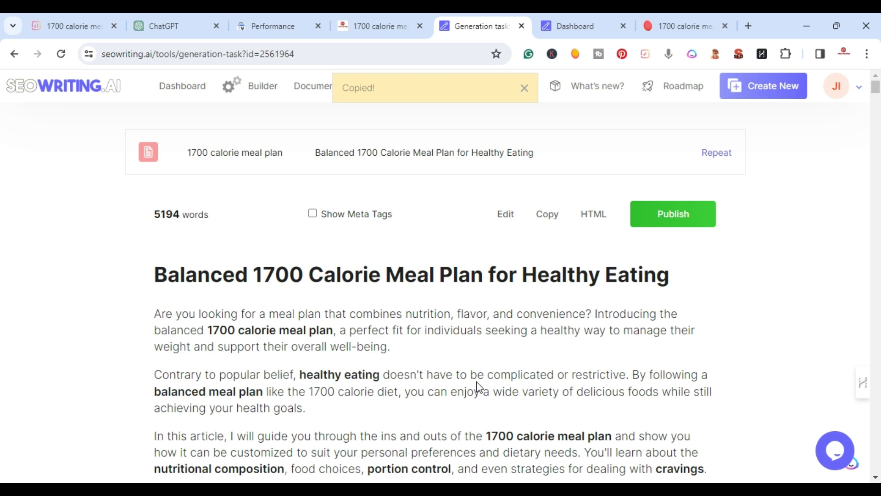
left_click(79, 25)
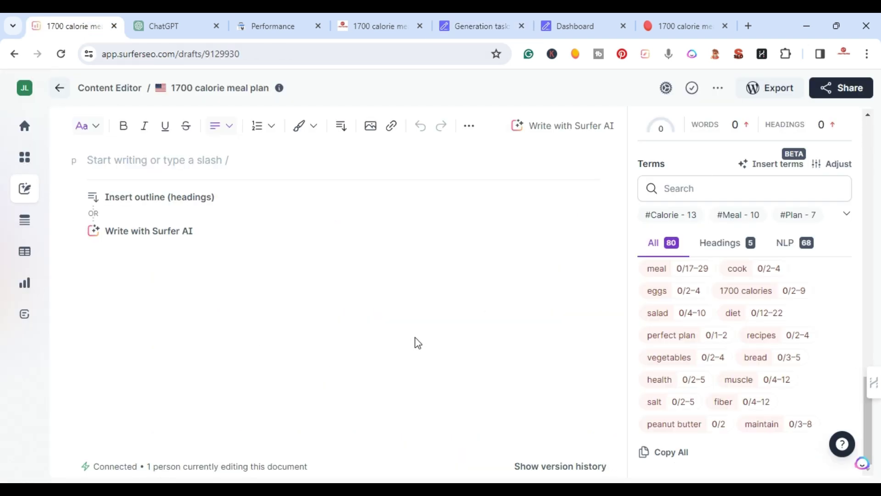
- Paste the copied SEOWriting.ai article into the empty editor body, reaching 5,164 words and 45 headings
scroll(698, 364, "down", 5)
scroll(826, 367, "up", 10)
left_click(88, 159)
right_click(90, 159)
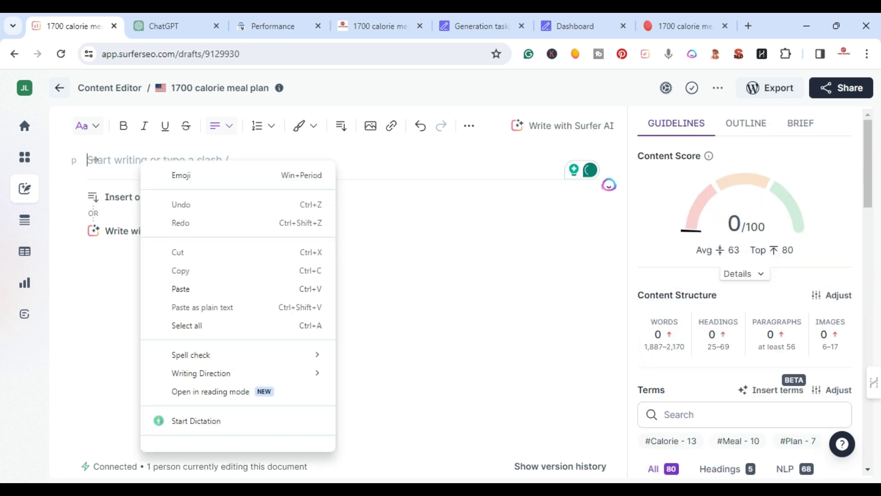
left_click(190, 289)
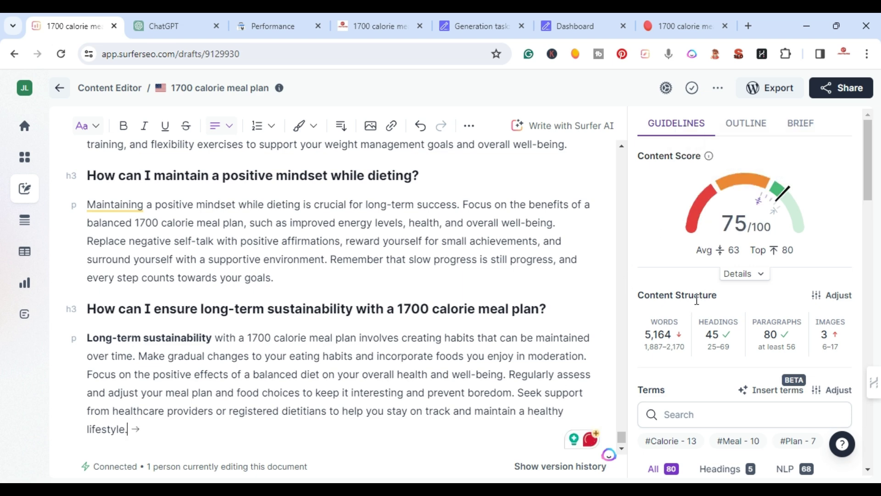
mouse_move(714, 249)
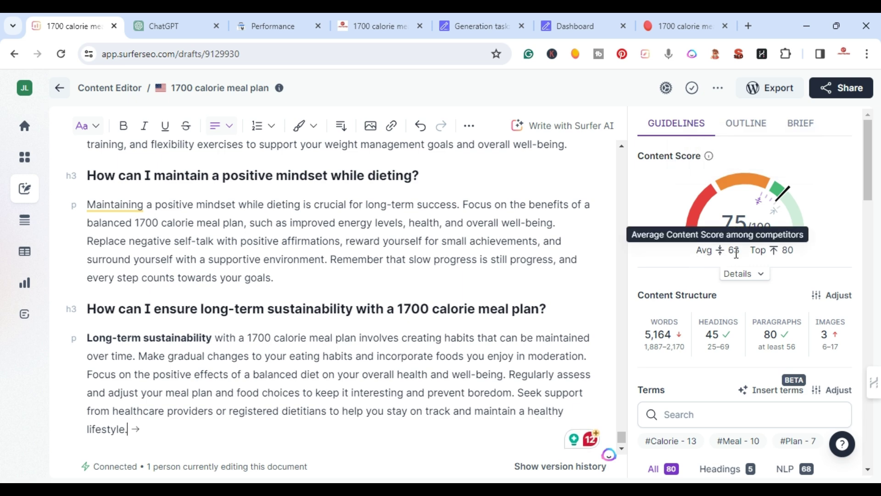
scroll(527, 296, "up", 1)
scroll(413, 207, "up", 10)
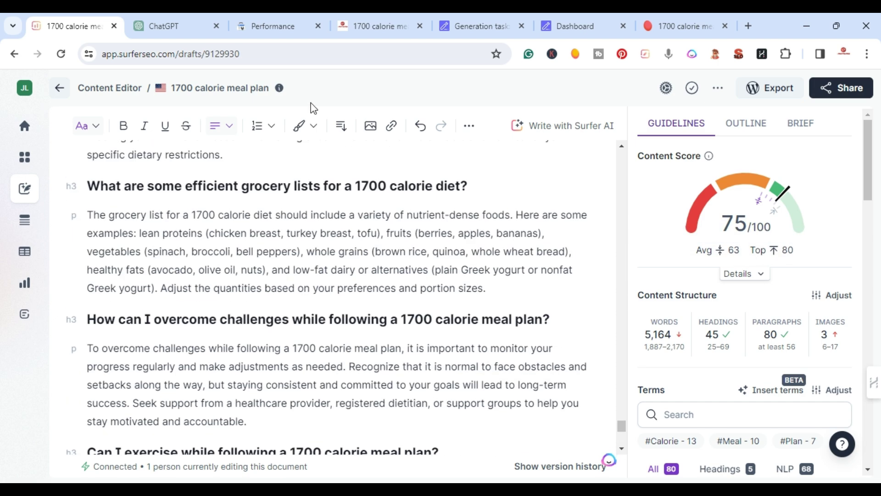
scroll(252, 295, "up", 1)
scroll(252, 295, "up", 2)
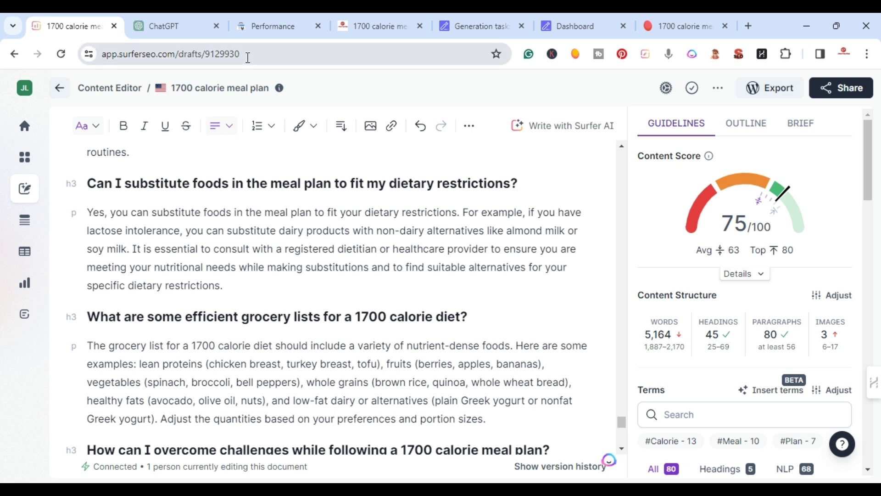
left_click(466, 18)
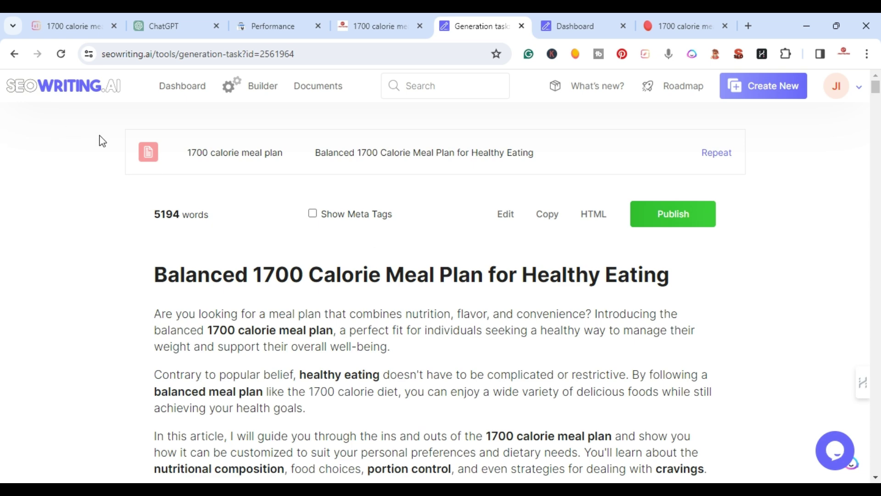
scroll(336, 282, "down", 2)
scroll(336, 282, "down", 2)
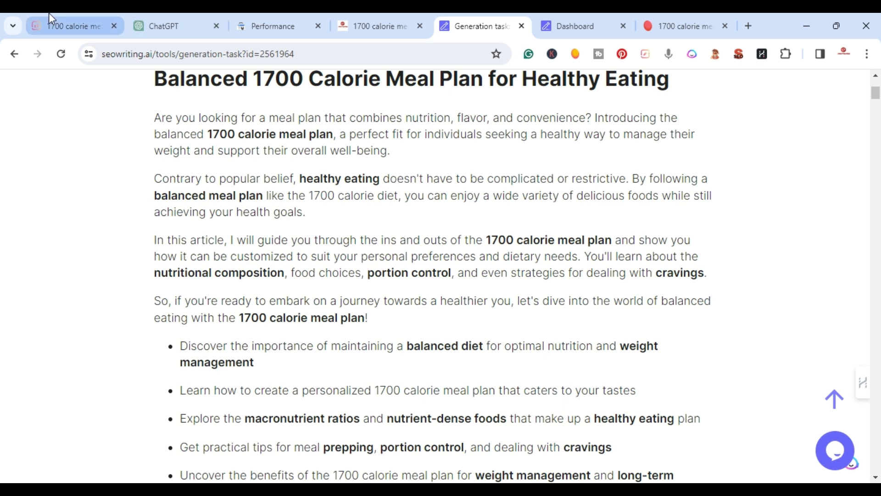
left_click(55, 24)
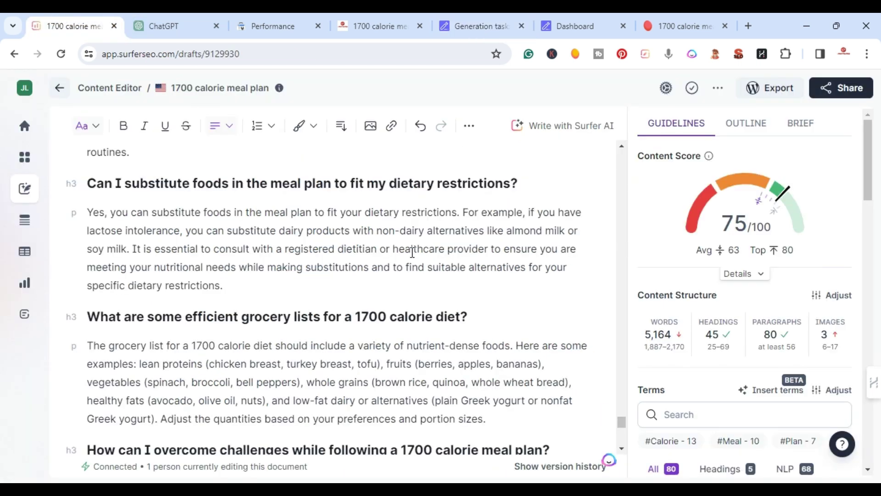
scroll(424, 261, "up", 4)
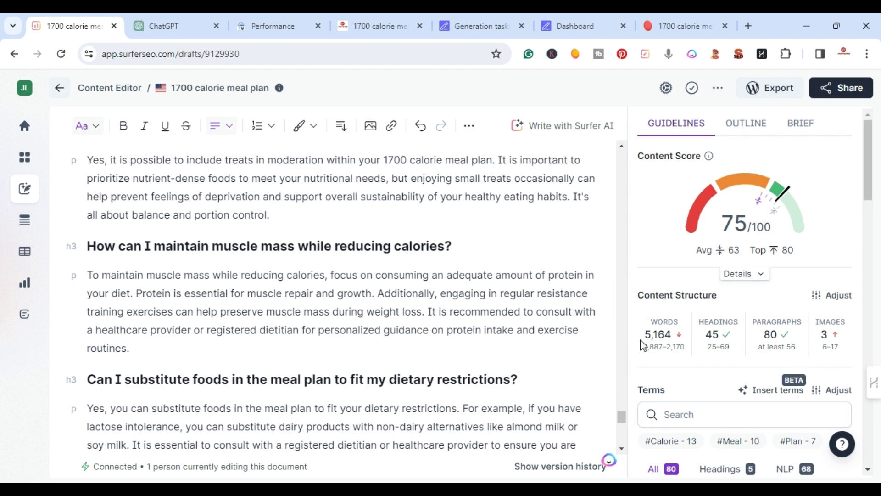
mouse_move(658, 335)
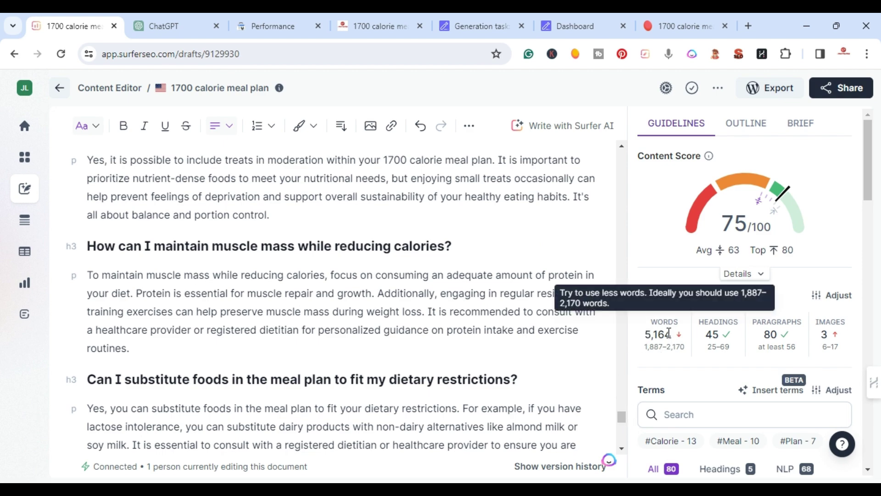
scroll(366, 275, "down", 4)
scroll(366, 275, "down", 5)
scroll(366, 275, "down", 4)
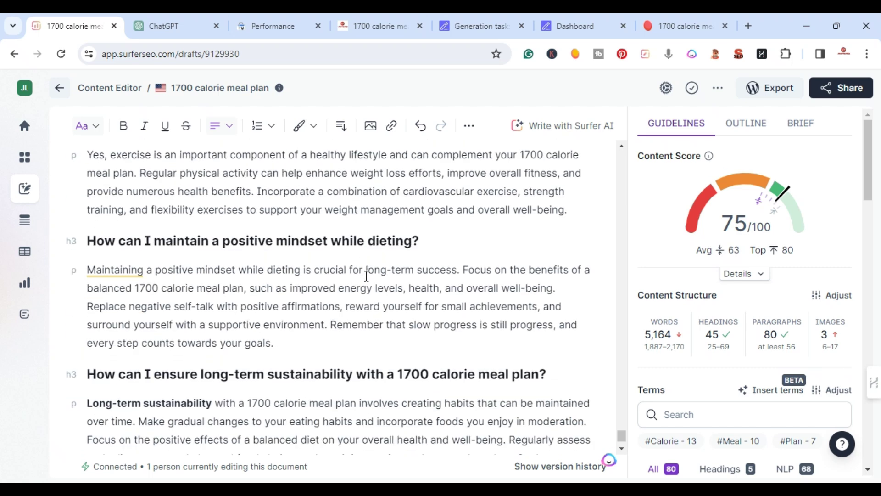
scroll(366, 275, "down", 2)
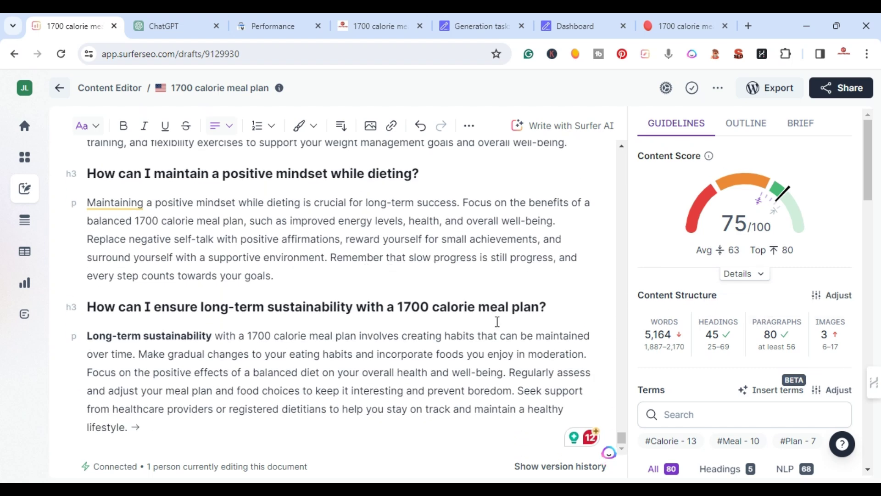
scroll(759, 321, "down", 2)
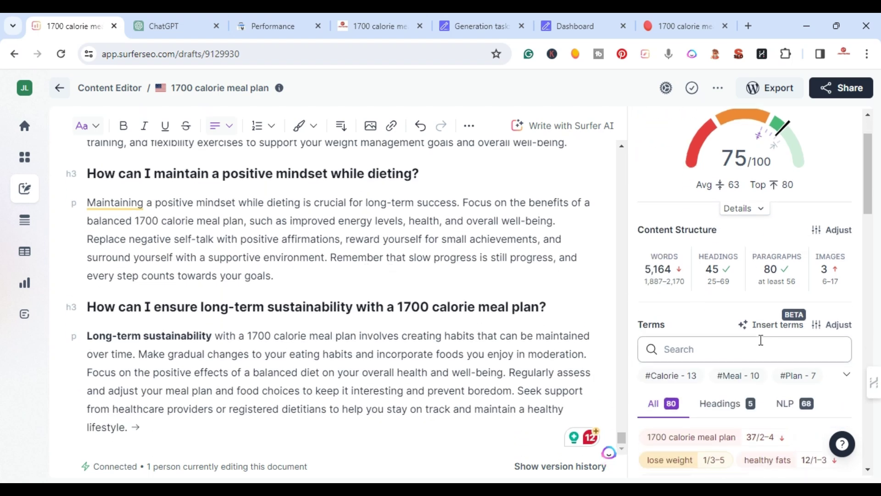
scroll(762, 322, "down", 2)
scroll(760, 413, "down", 2)
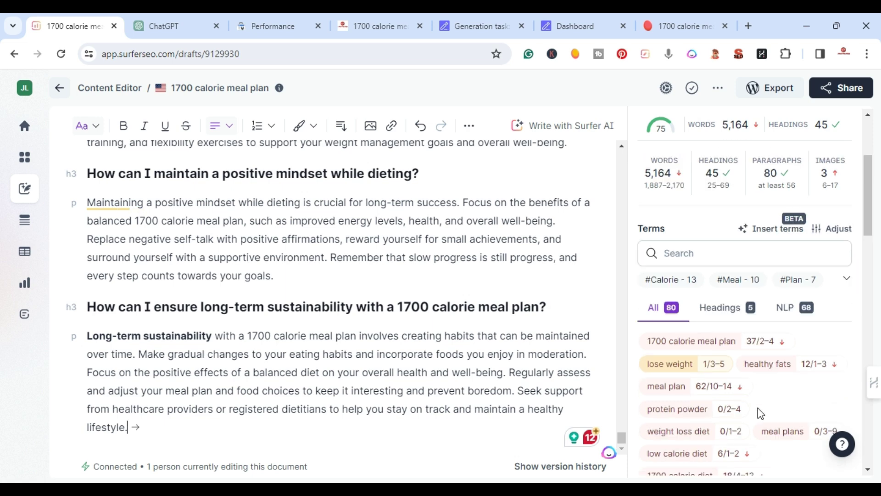
scroll(736, 366, "down", 3)
scroll(716, 367, "up", 3)
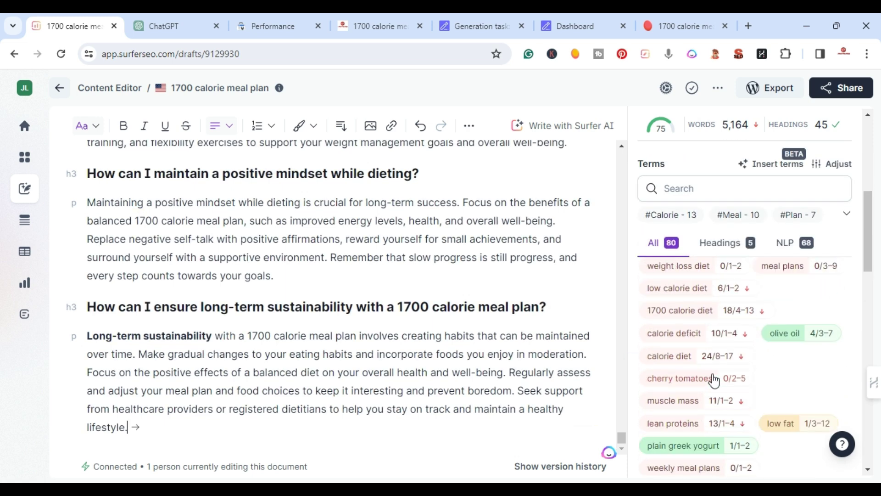
scroll(716, 353, "up", 3)
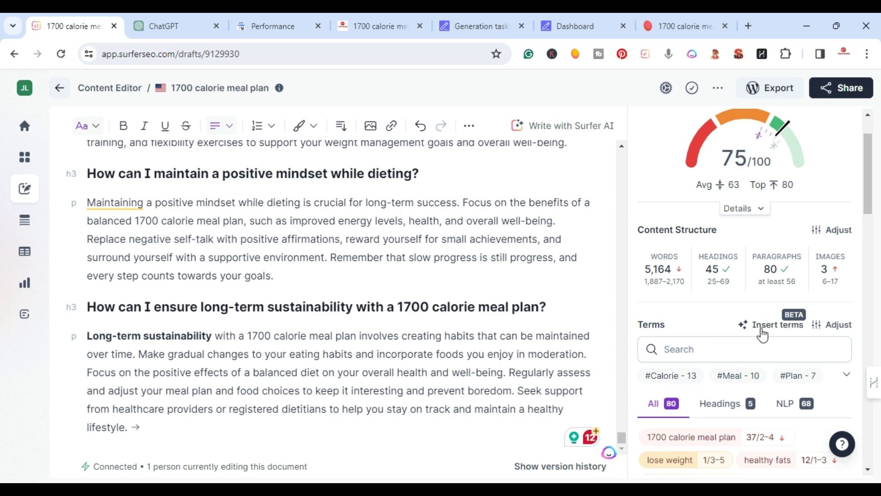
- Accept and save nine term placements, from high protein and three eggs to weekly meal plans
left_click(763, 329)
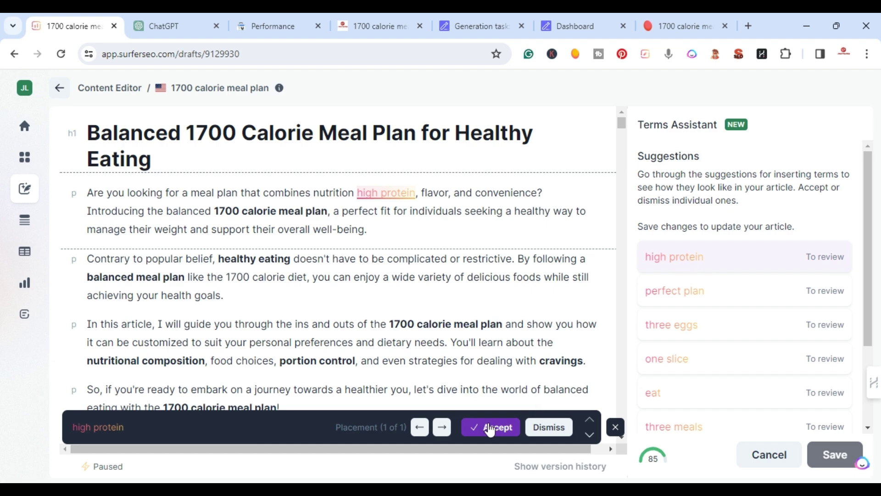
left_click(489, 428)
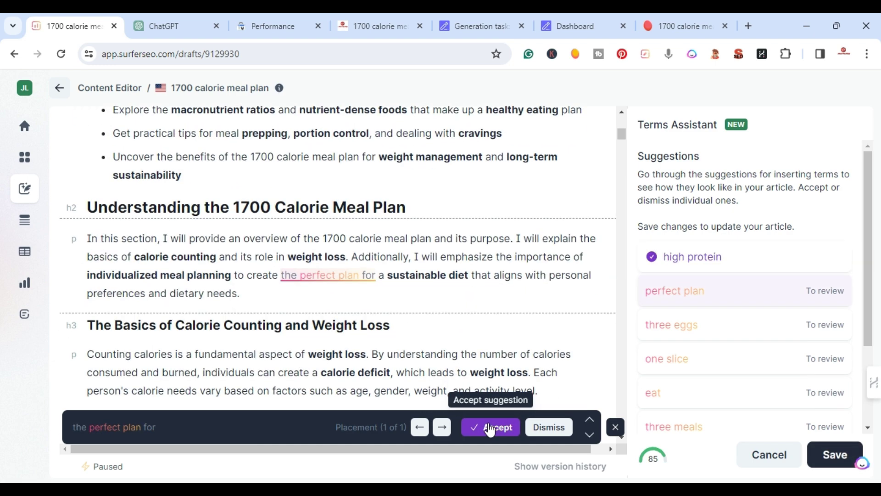
left_click(489, 428)
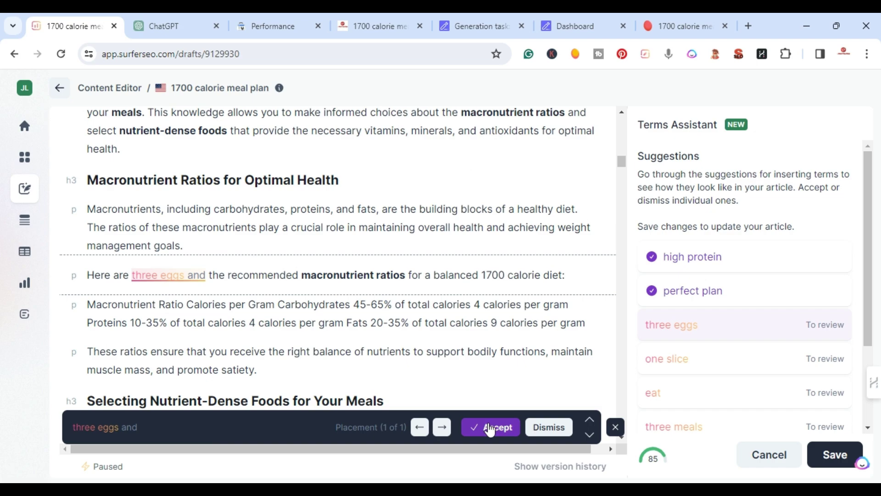
left_click(491, 426)
left_click(490, 427)
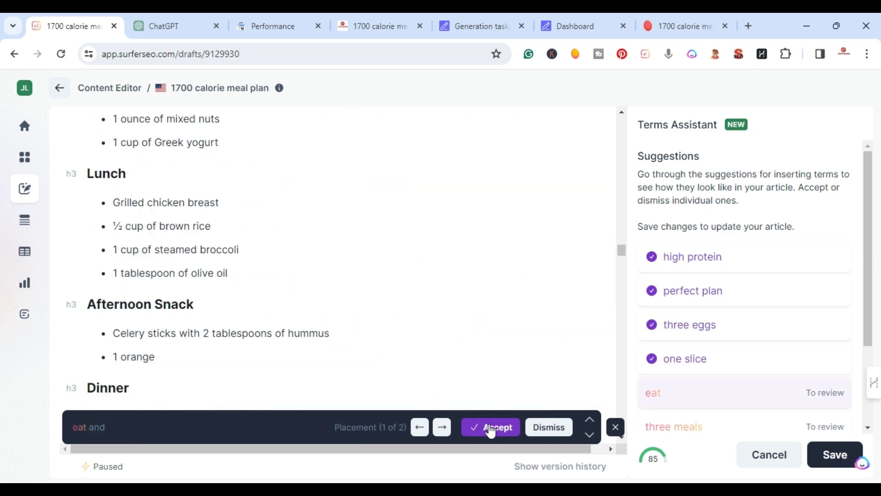
left_click(490, 427)
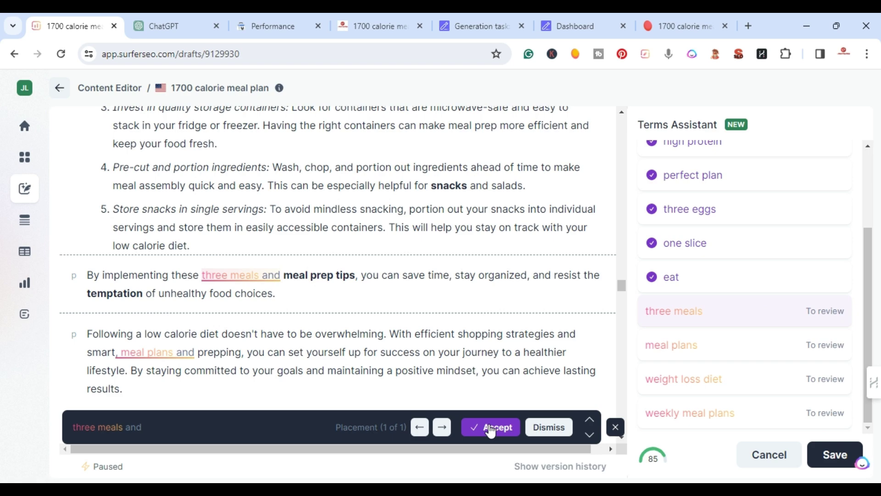
left_click(490, 428)
left_click(490, 428)
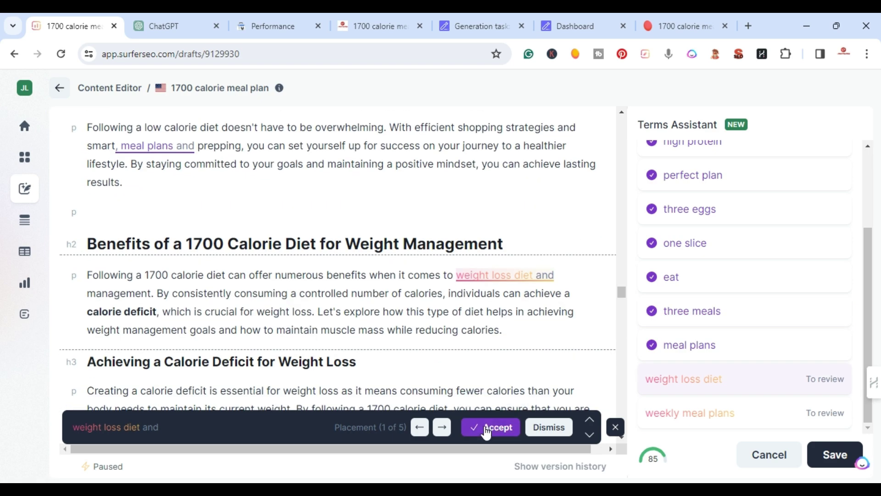
left_click(487, 429)
left_click(487, 430)
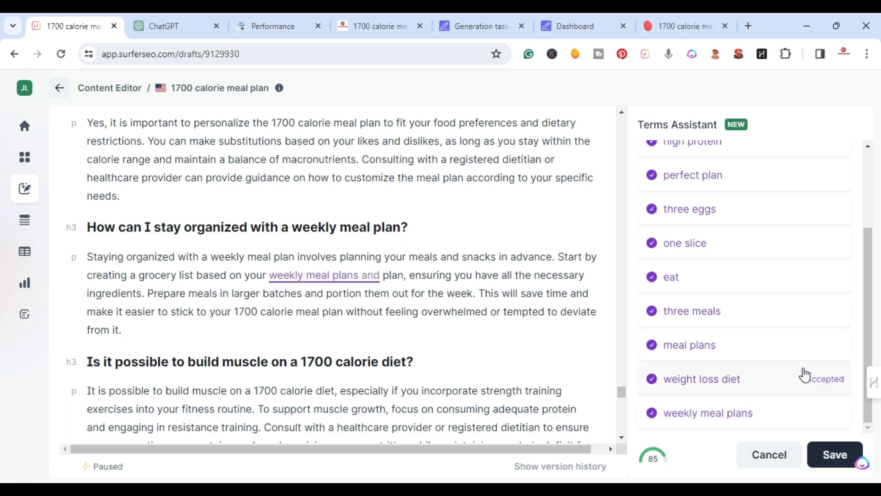
left_click(836, 454)
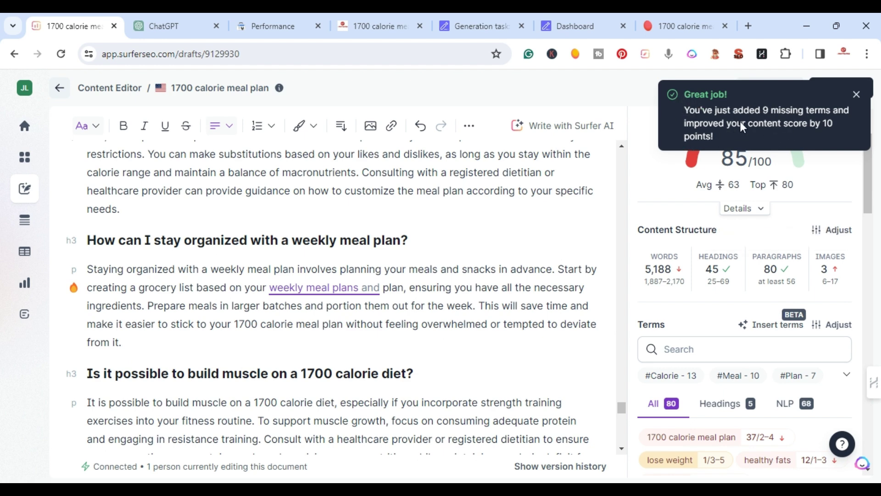
- Close the 'Great job!' toast and scroll the editor back up to the article title
left_click(857, 94)
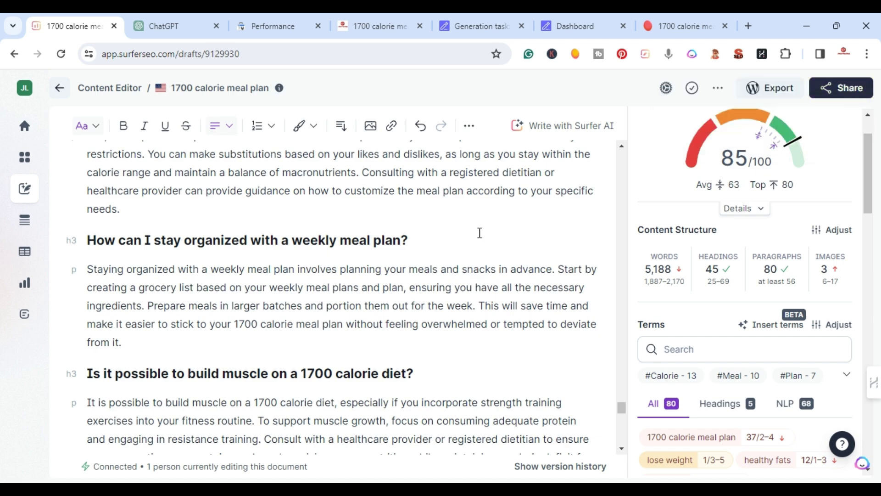
scroll(379, 261, "up", 5)
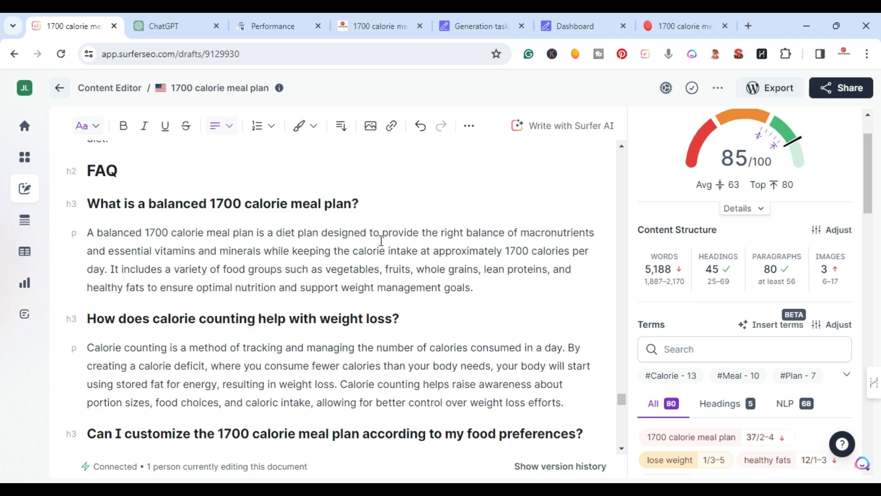
scroll(571, 210, "up", 5)
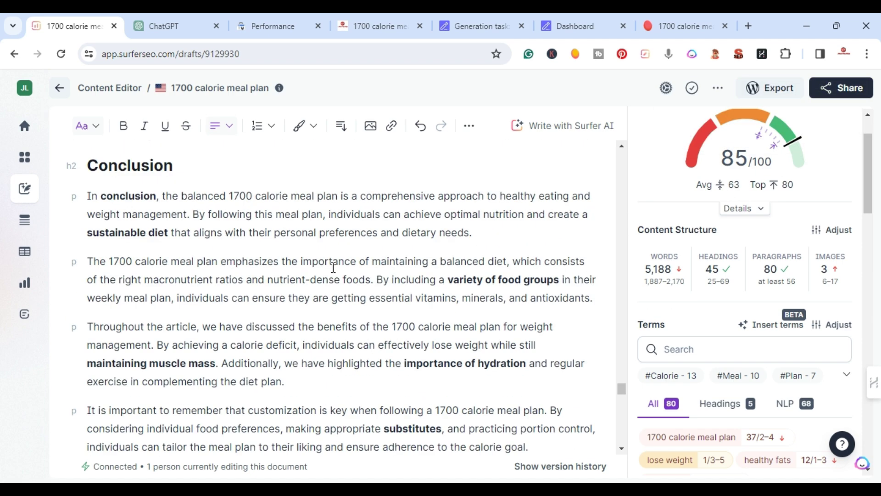
scroll(283, 258, "up", 5)
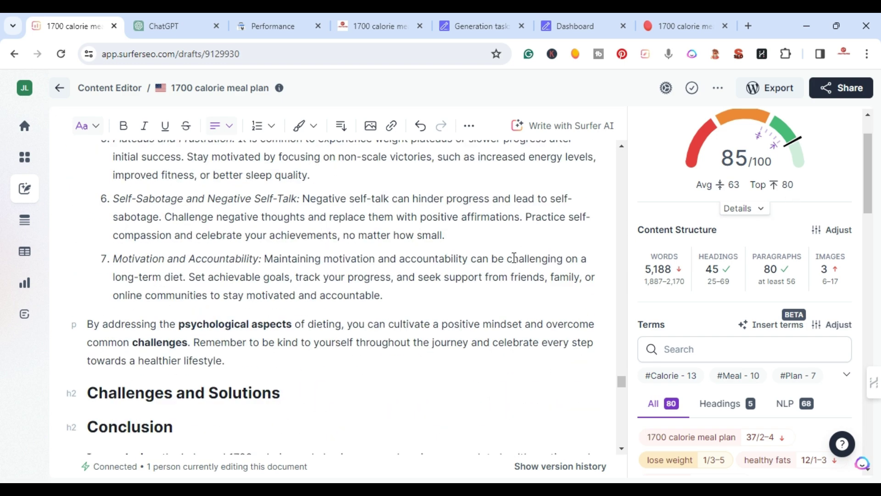
scroll(513, 258, "up", 5)
scroll(513, 258, "up", 5)
scroll(513, 258, "up", 3)
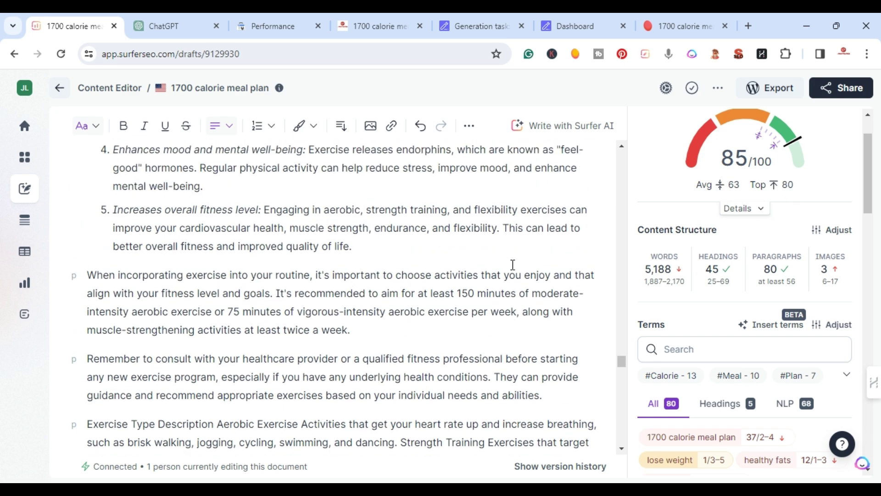
scroll(513, 258, "up", 5)
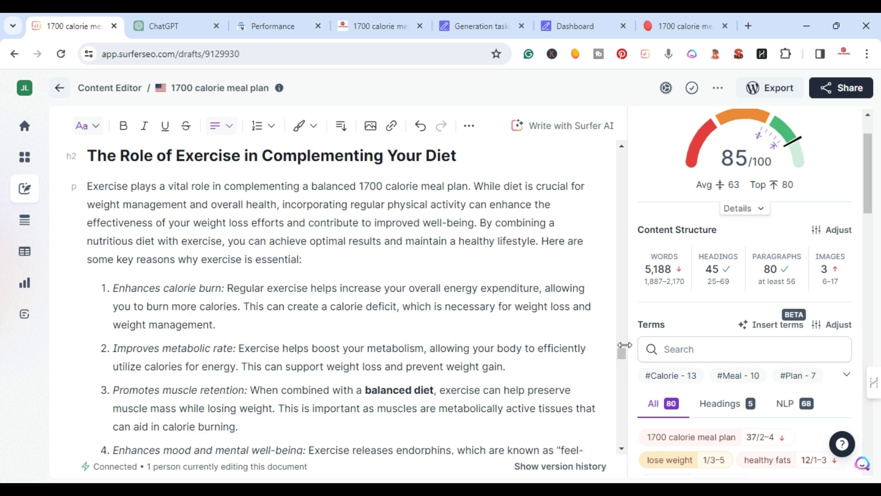
left_click_drag(621, 353, 614, 148)
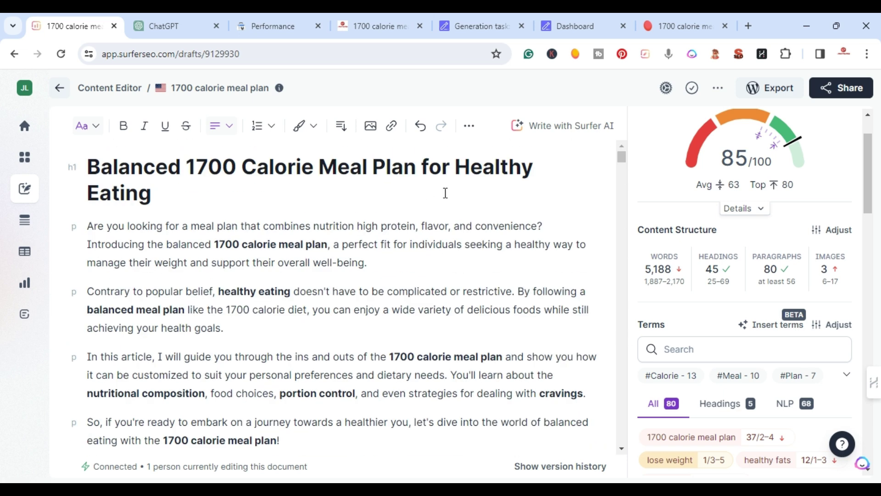
mouse_move(734, 158)
mouse_move(727, 173)
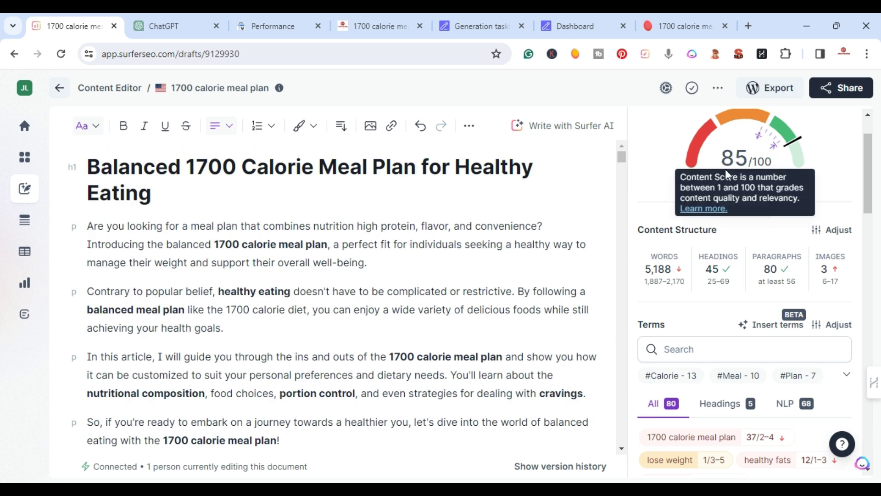
- Apply the competitor set including the themealprepninja.com guide, keeping the score at 85
scroll(849, 162, "up", 2)
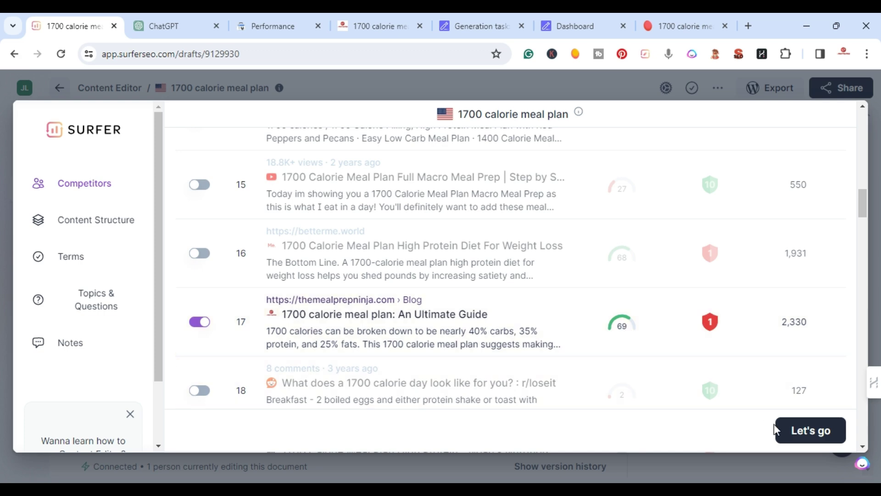
left_click(790, 438)
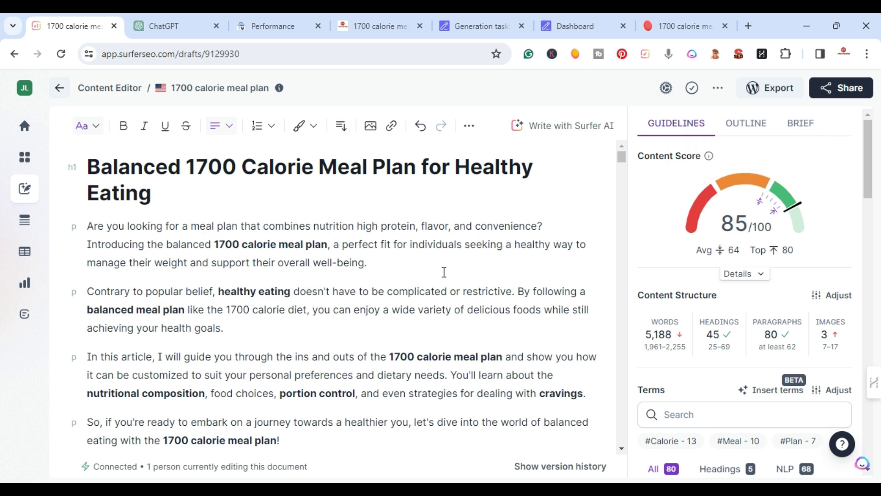
scroll(419, 274, "down", 1)
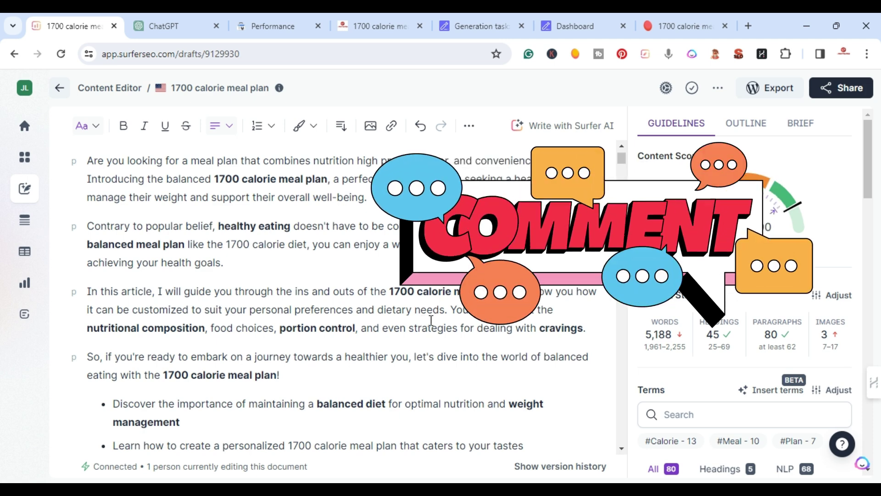
- Switch to the seowriting.ai/dashboard browser tab
left_click(557, 23)
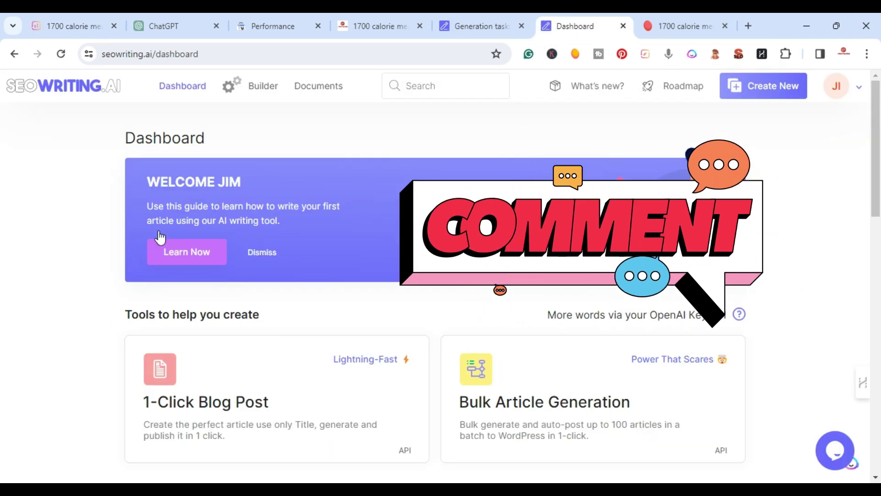